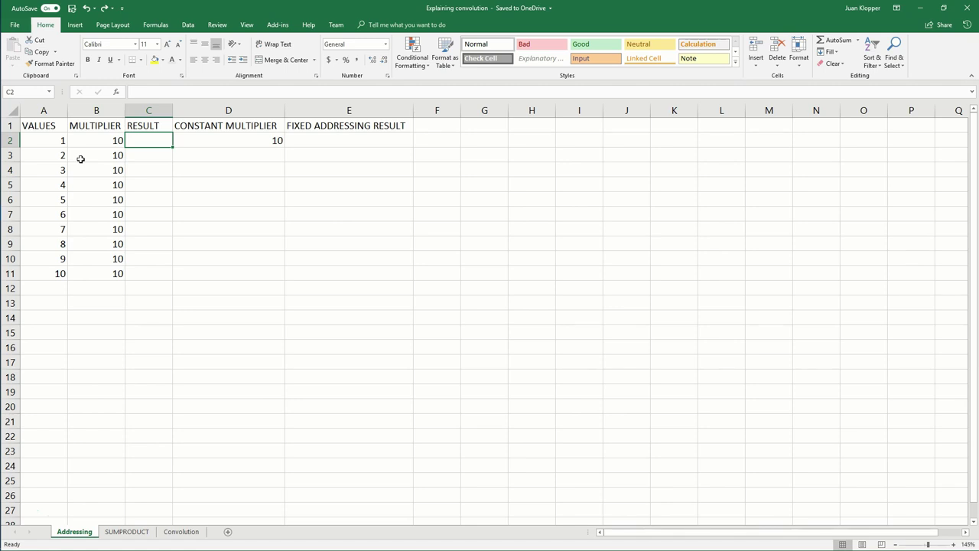
{"action": "left_click", "coordinate": [120, 531]}
{"action": "left_click", "coordinate": [79, 533]}
{"action": "left_click", "coordinate": [36, 142]}
{"action": "left_click", "coordinate": [98, 140]}
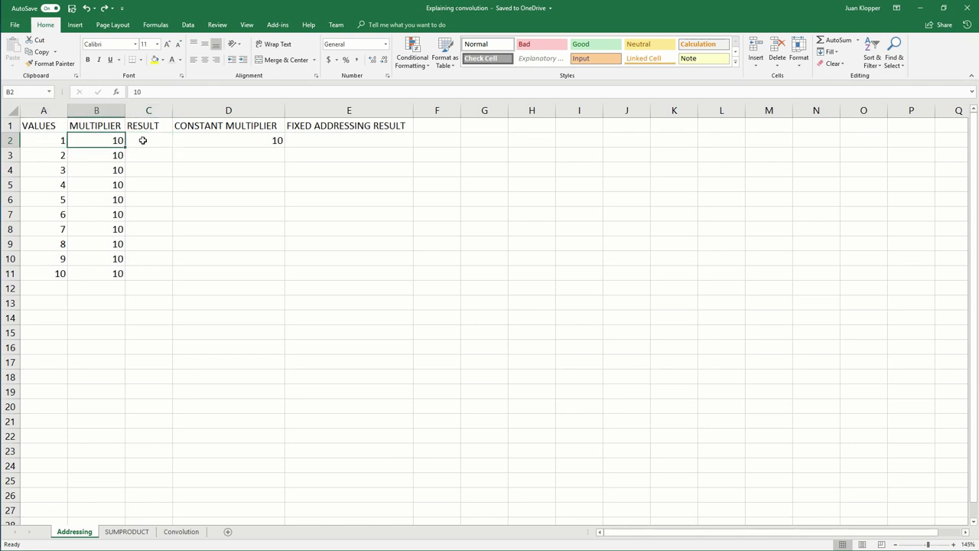
{"action": "left_click", "coordinate": [149, 141]}
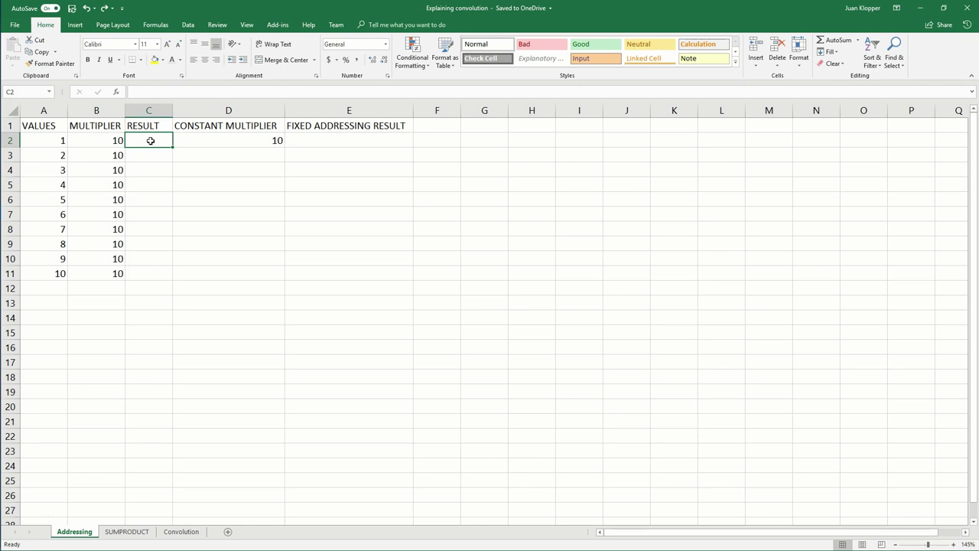
{"action": "type", "text": "=1*"}
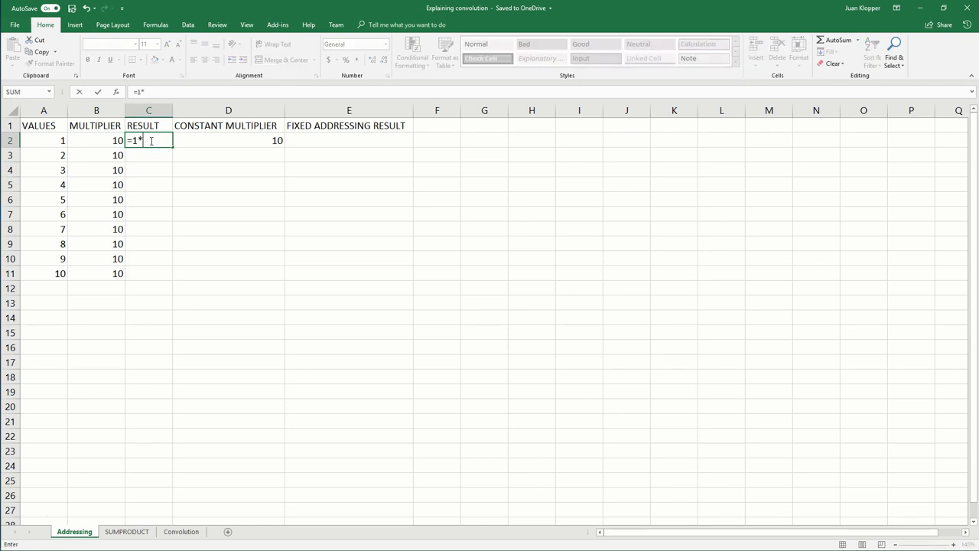
{"action": "type", "text": "10"}
{"action": "key", "text": "BackSpace"}
{"action": "key", "text": "BackSpace"}
{"action": "key", "text": "BackSpace"}
{"action": "key", "text": "BackSpace"}
Step: Enter the formula =A2*B2 in cell C2 and fill it down the RESULT column through C11
{"action": "left_click", "coordinate": [52, 141]}
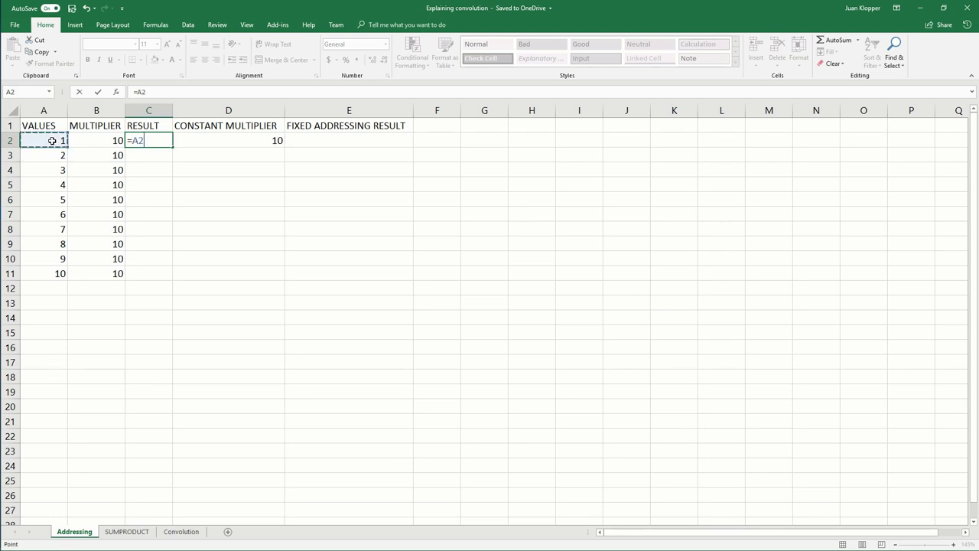
{"action": "type", "text": "*"}
{"action": "left_click", "coordinate": [98, 140]}
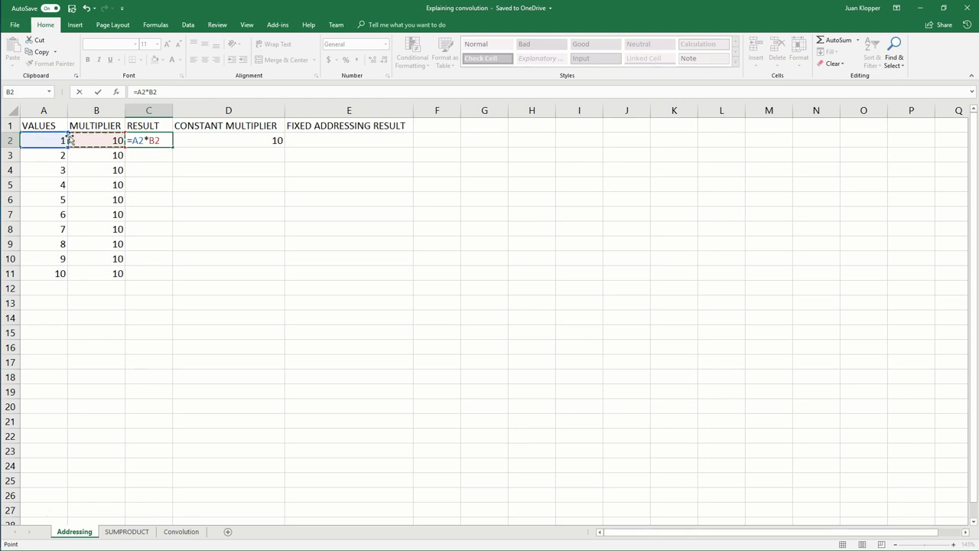
{"action": "key", "text": "Return"}
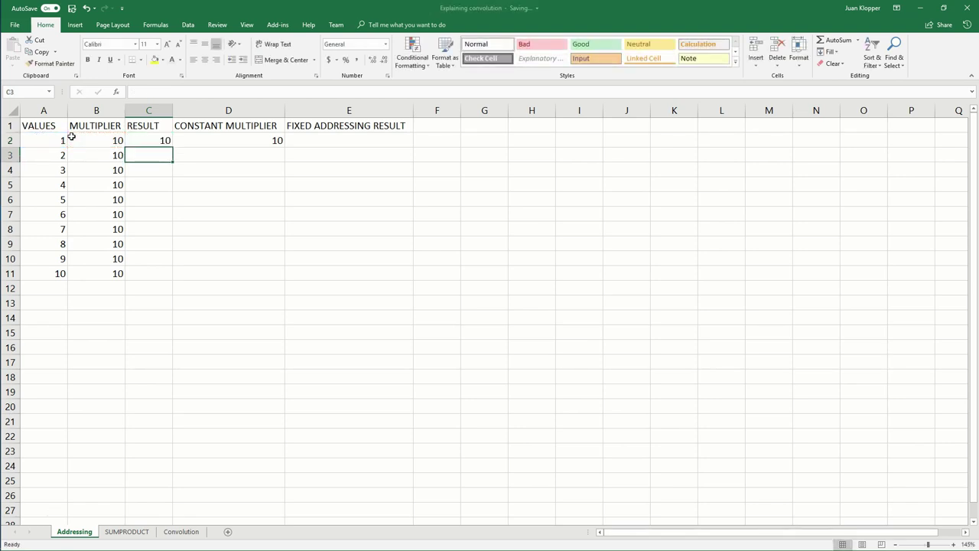
{"action": "left_click", "coordinate": [135, 140]}
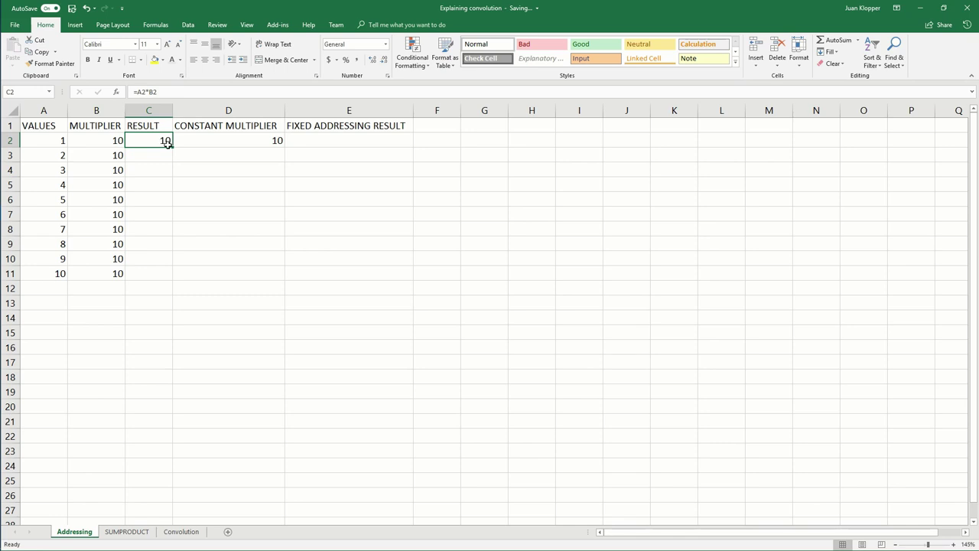
{"action": "left_click_drag", "start_coordinate": [173, 149], "coordinate": [166, 280]}
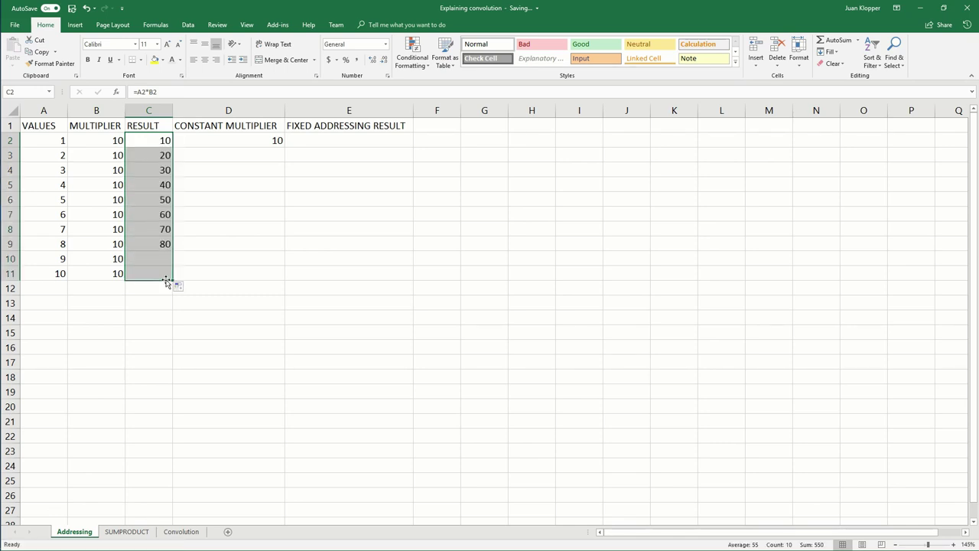
Step: Examine how the cell references shift from row to row in the formulas of the RESULT column
{"action": "left_click", "coordinate": [140, 158]}
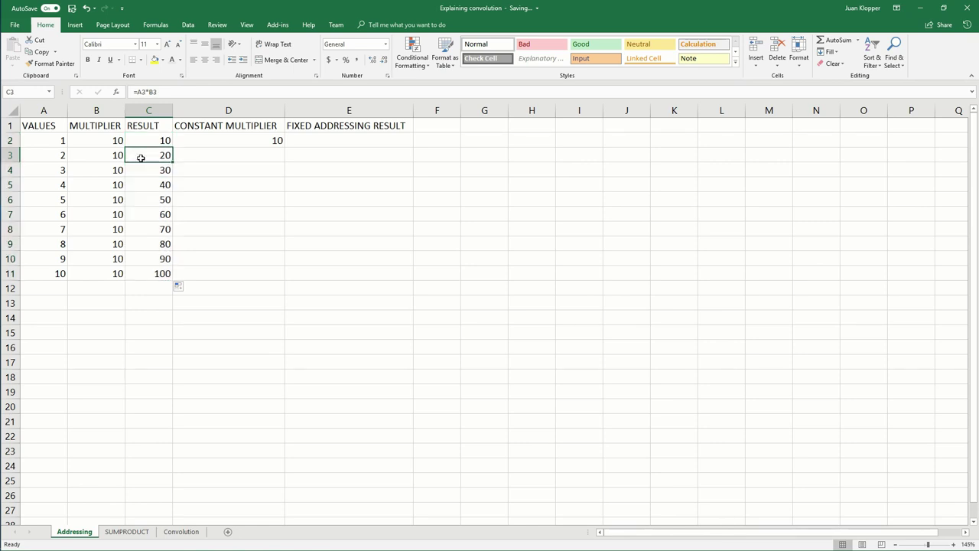
{"action": "left_click", "coordinate": [148, 169]}
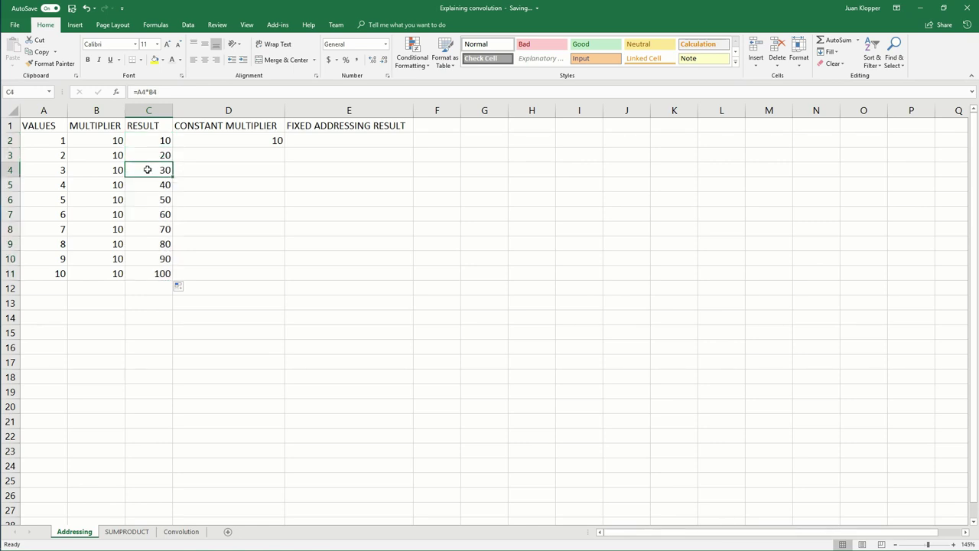
{"action": "left_click", "coordinate": [149, 159]}
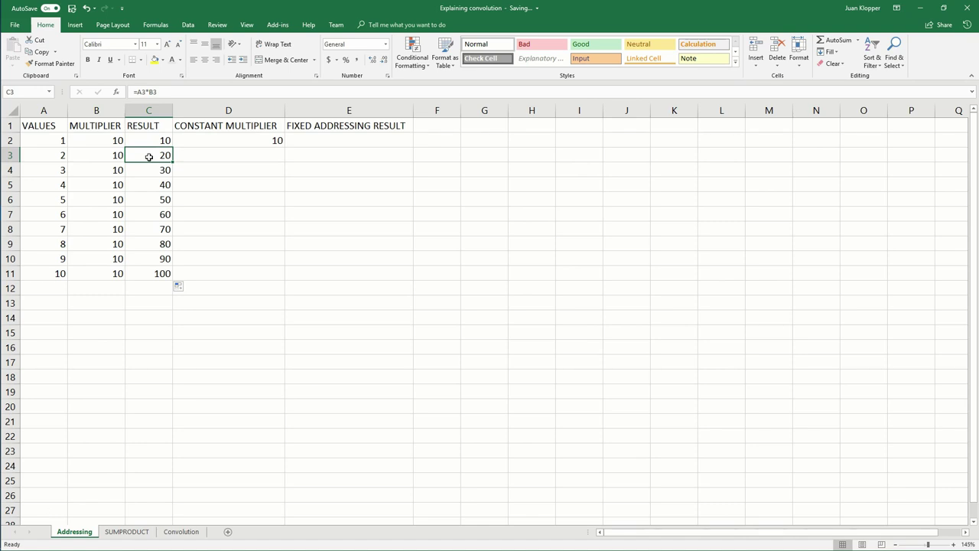
{"action": "left_click", "coordinate": [92, 156]}
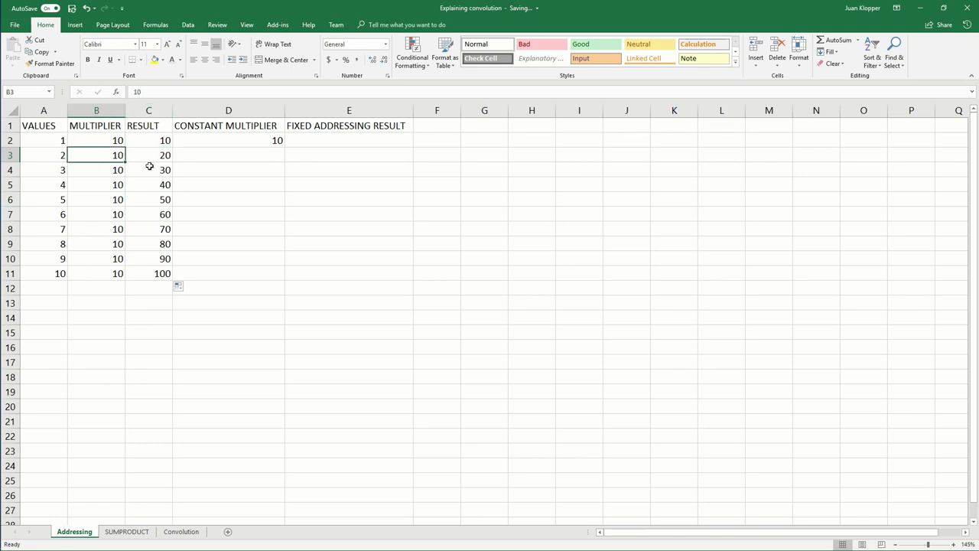
{"action": "left_click", "coordinate": [148, 155]}
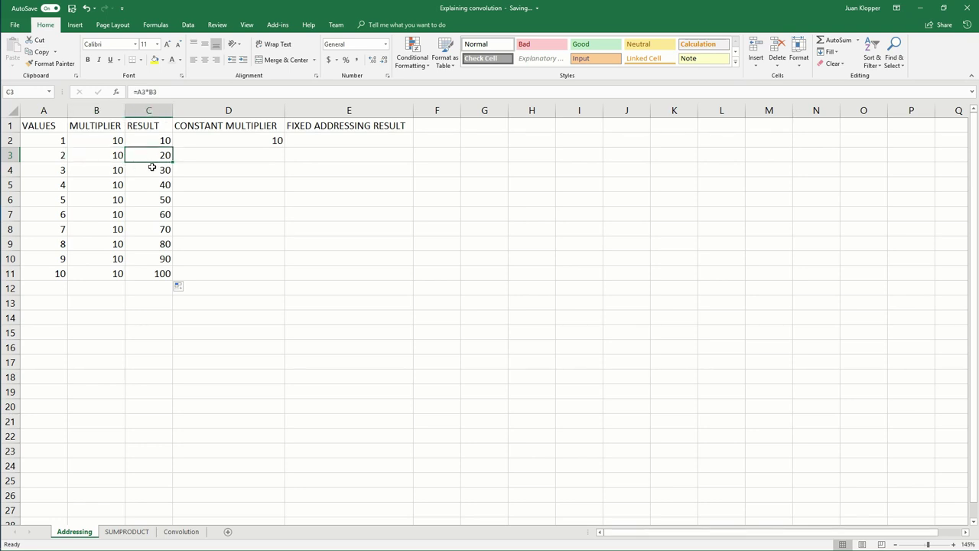
{"action": "left_click", "coordinate": [153, 167]}
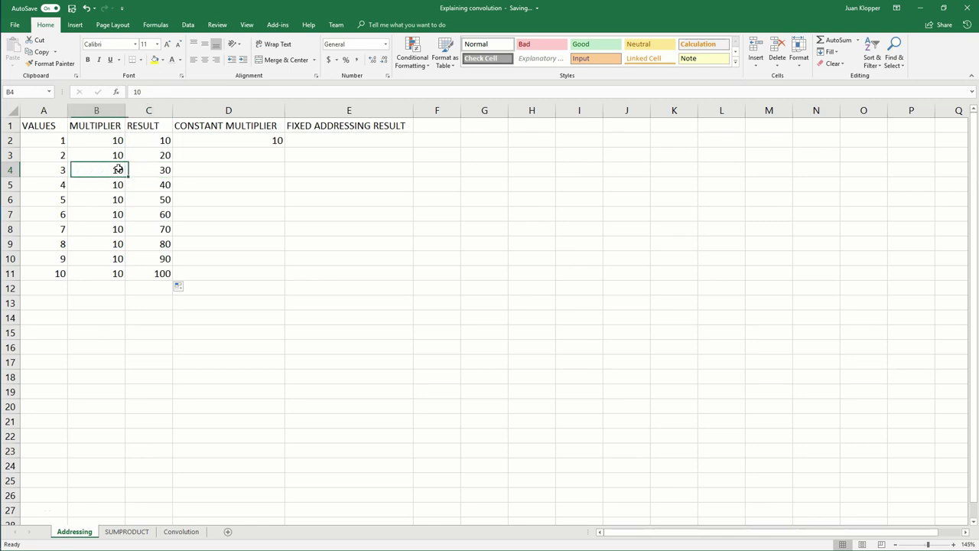
{"action": "left_click", "coordinate": [155, 155]}
{"action": "left_click", "coordinate": [159, 143]}
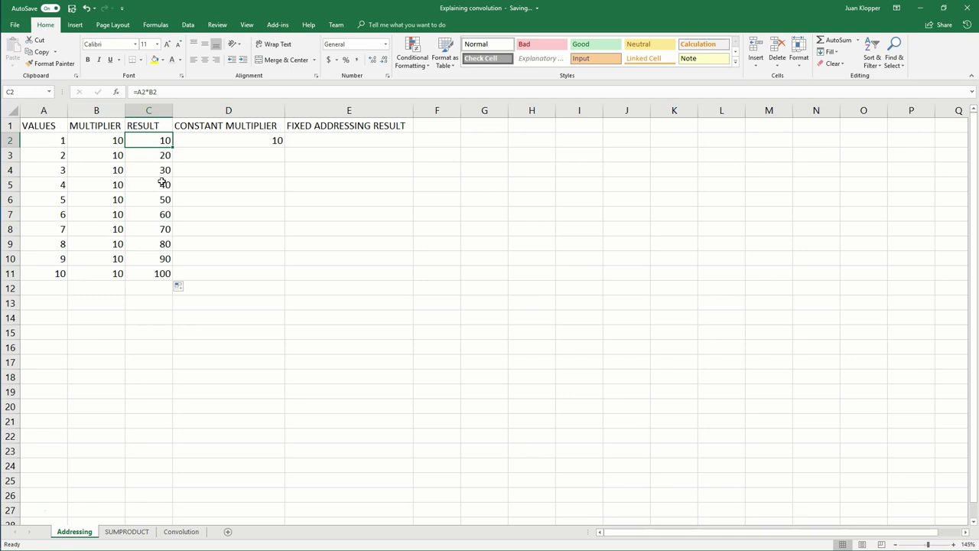
Step: Enter =A2*$D$2 in cell E2, with a fixed reference to the constant multiplier, and copy the formula to E3
{"action": "left_click", "coordinate": [213, 140]}
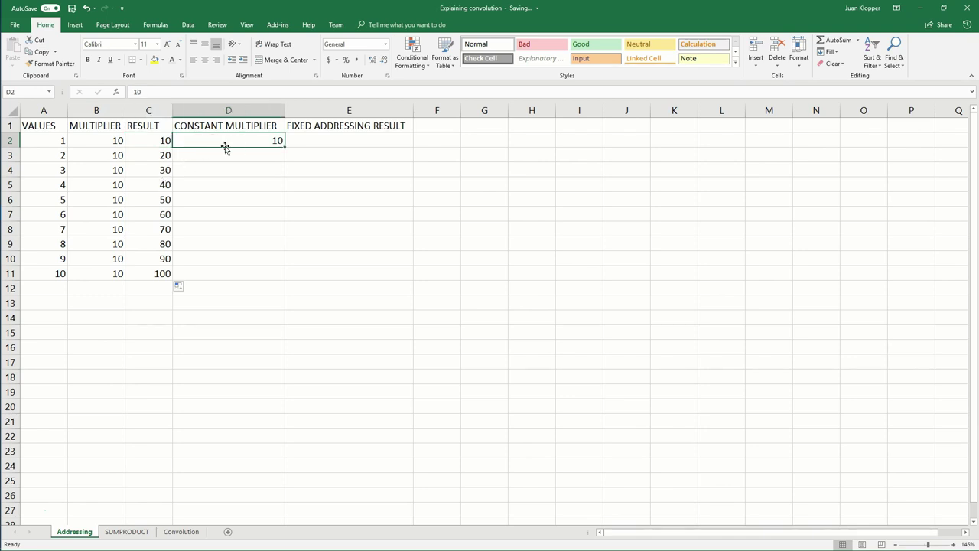
{"action": "left_click", "coordinate": [306, 142]}
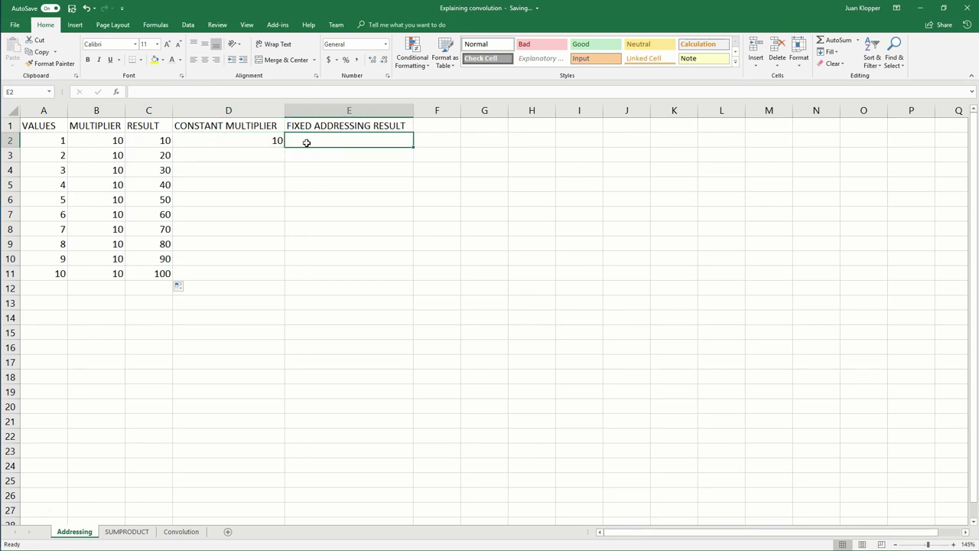
{"action": "type", "text": "="}
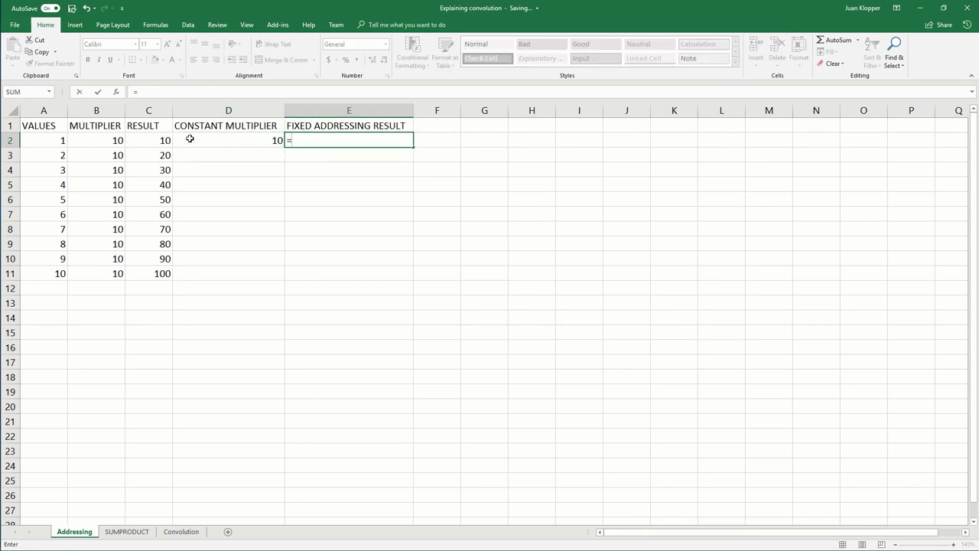
{"action": "left_click", "coordinate": [55, 140]}
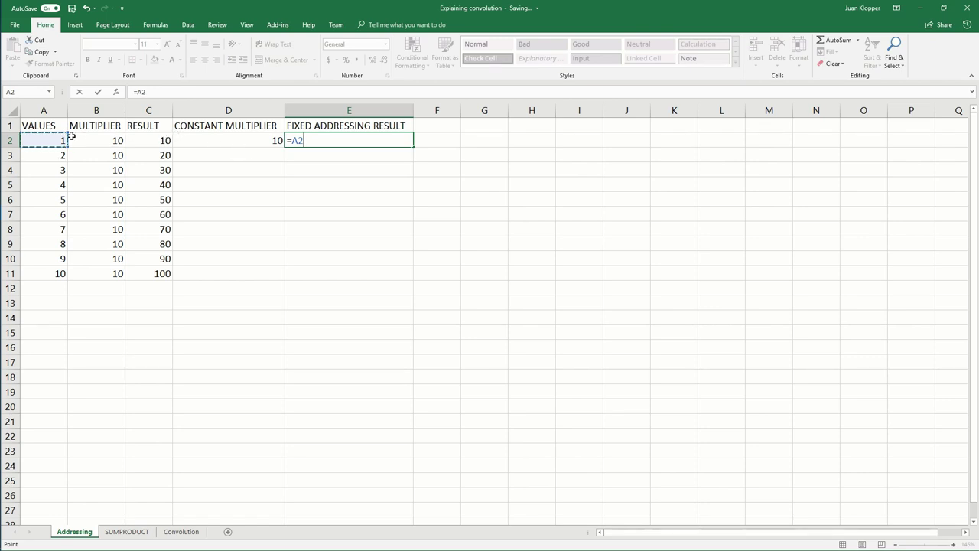
{"action": "type", "text": "*"}
{"action": "left_click", "coordinate": [258, 138]}
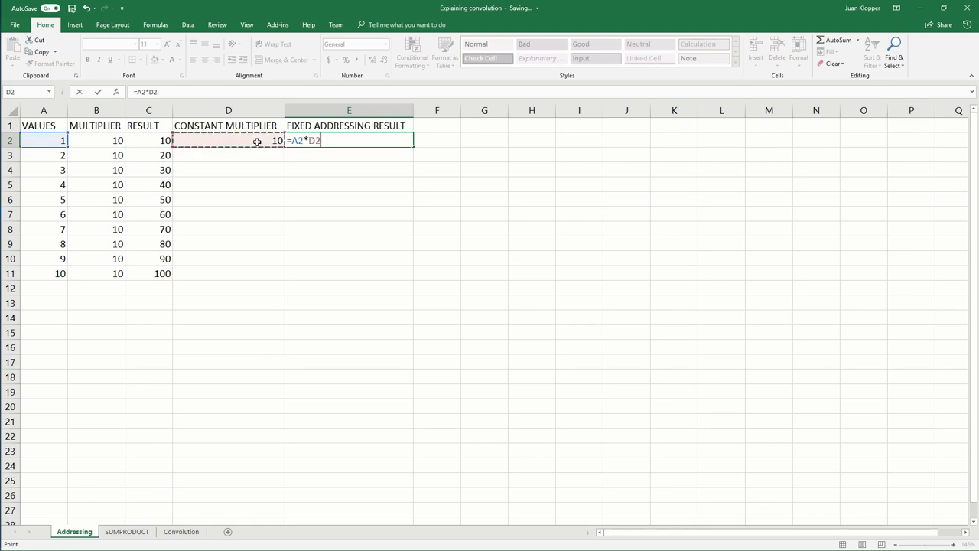
{"action": "key", "text": "F4"}
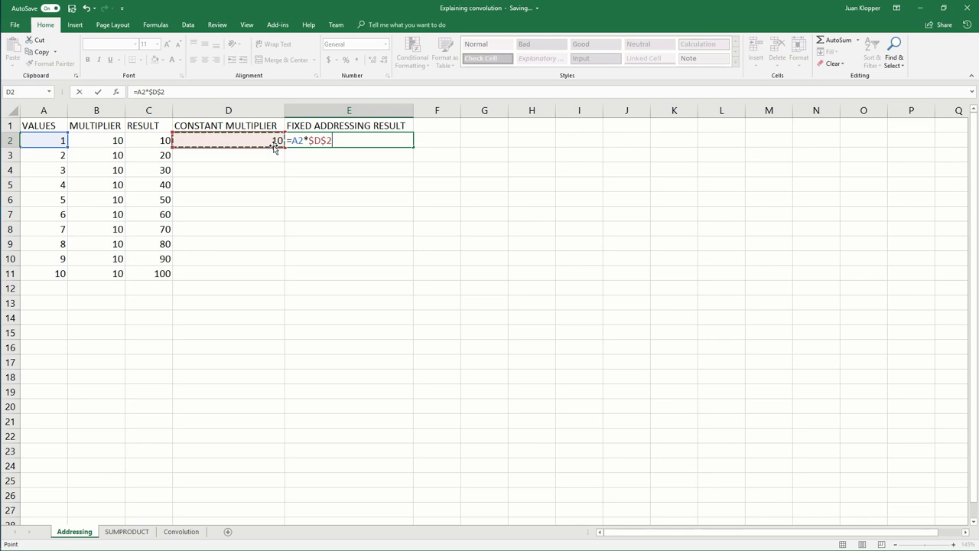
{"action": "key", "text": "Return"}
{"action": "left_click", "coordinate": [322, 143]}
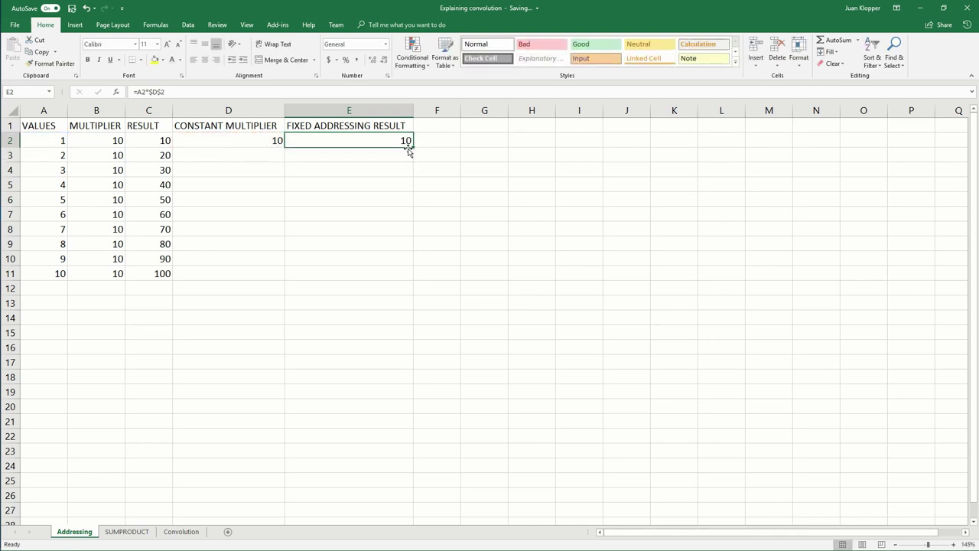
{"action": "mouse_move", "coordinate": [411, 146]}
{"action": "left_mouse_down"}
{"action": "mouse_move", "coordinate": [407, 172]}
{"action": "mouse_move", "coordinate": [405, 158]}
{"action": "left_mouse_up"}
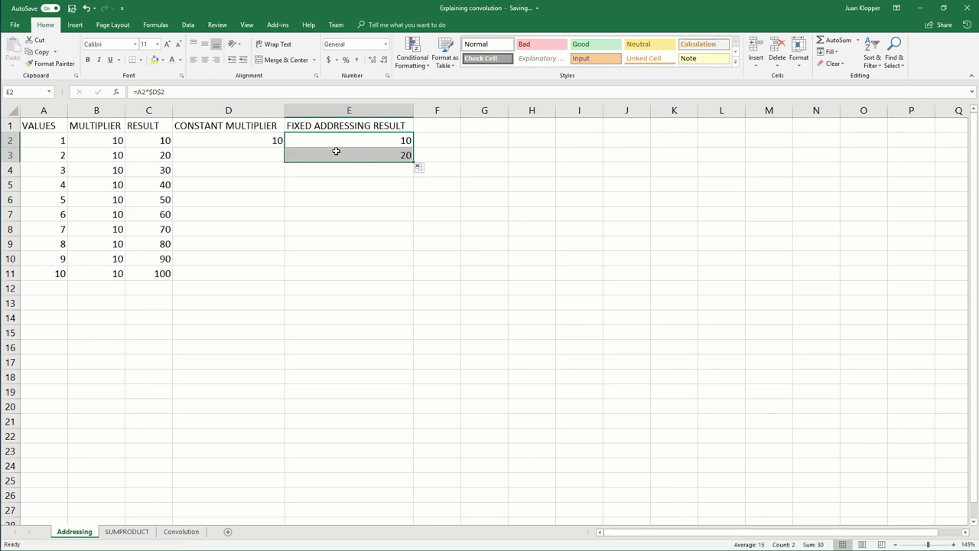
Step: Check the copied result in E3 against the constant multiplier cell and fill the E2 formula down through E11
{"action": "left_click", "coordinate": [249, 158]}
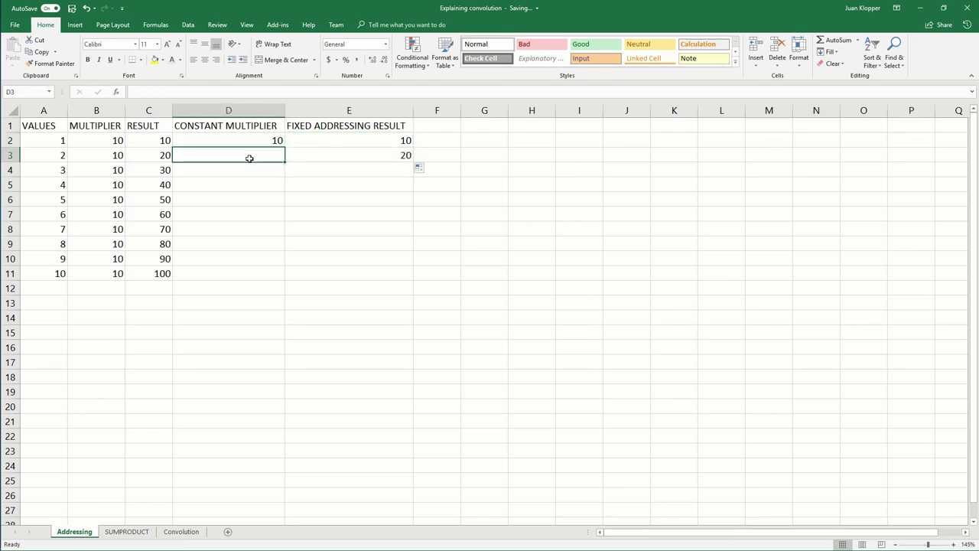
{"action": "left_click", "coordinate": [376, 158]}
{"action": "left_click", "coordinate": [260, 151]}
{"action": "left_click", "coordinate": [276, 141]}
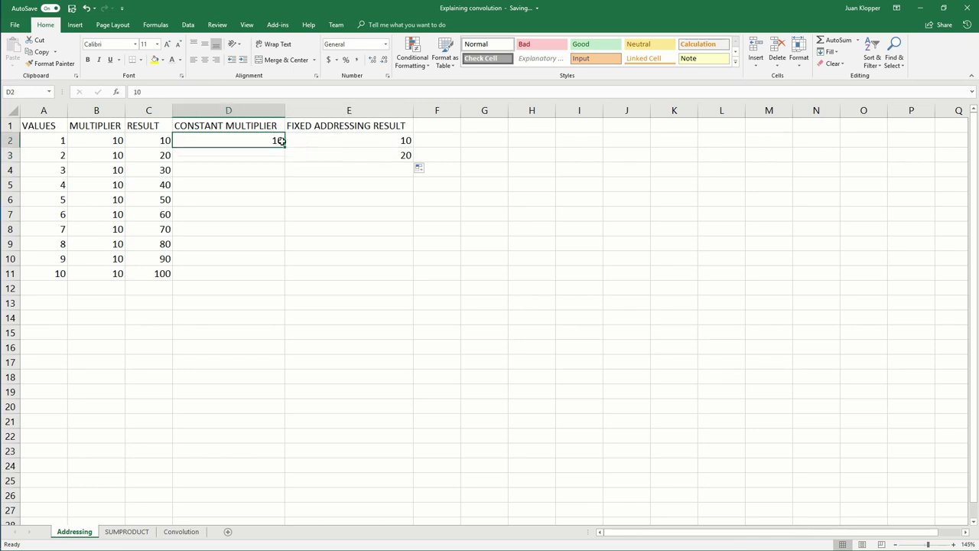
{"action": "left_click", "coordinate": [320, 135]}
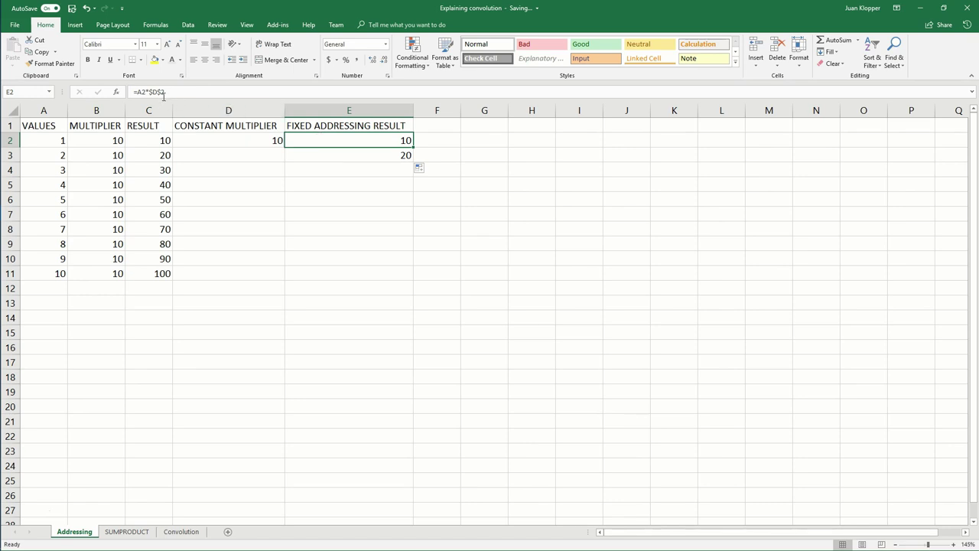
{"action": "left_click_drag", "start_coordinate": [412, 148], "coordinate": [405, 276]}
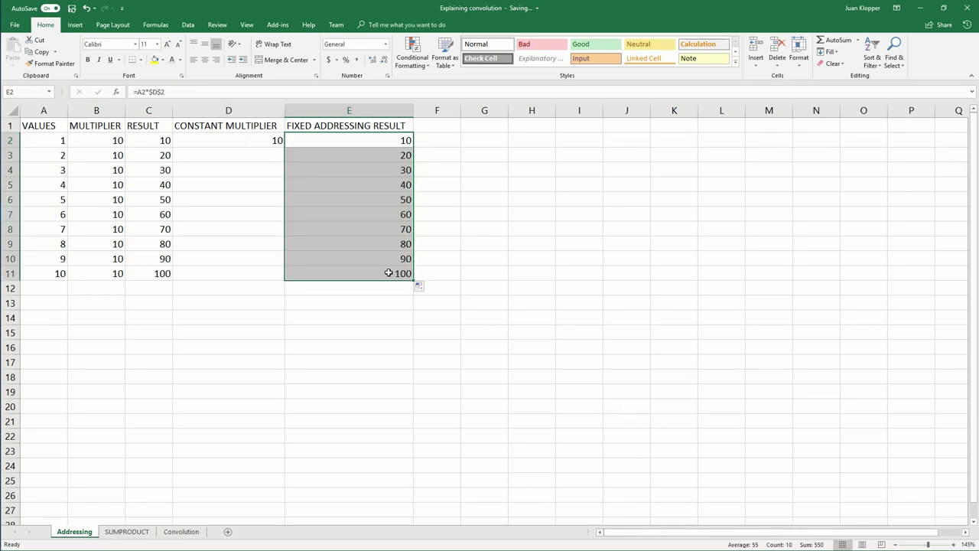
Step: Compare the RESULT and FIXED ADDRESSING RESULT columns, and inspect the relative and fixed references in the formulas of E2 to E4
{"action": "left_click", "coordinate": [390, 273]}
{"action": "left_click_drag", "start_coordinate": [156, 139], "coordinate": [159, 273]}
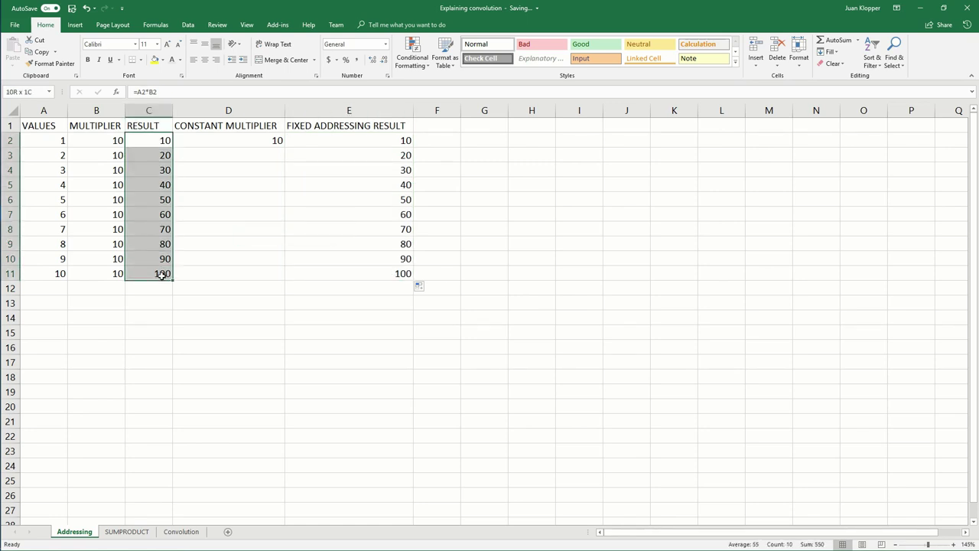
{"action": "left_click", "coordinate": [247, 137]}
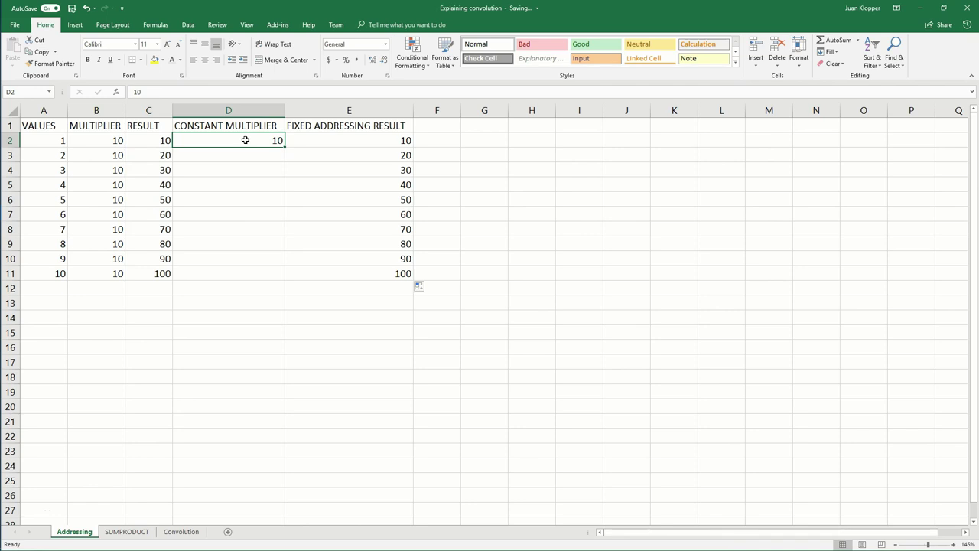
{"action": "left_click", "coordinate": [316, 140]}
{"action": "double_click", "coordinate": [316, 140]}
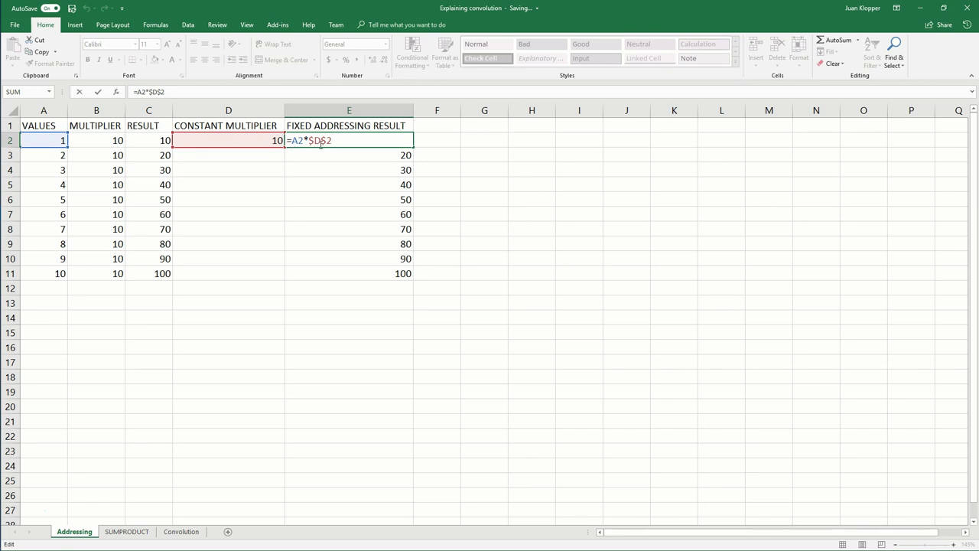
{"action": "key", "text": "Escape"}
{"action": "left_click", "coordinate": [340, 155]}
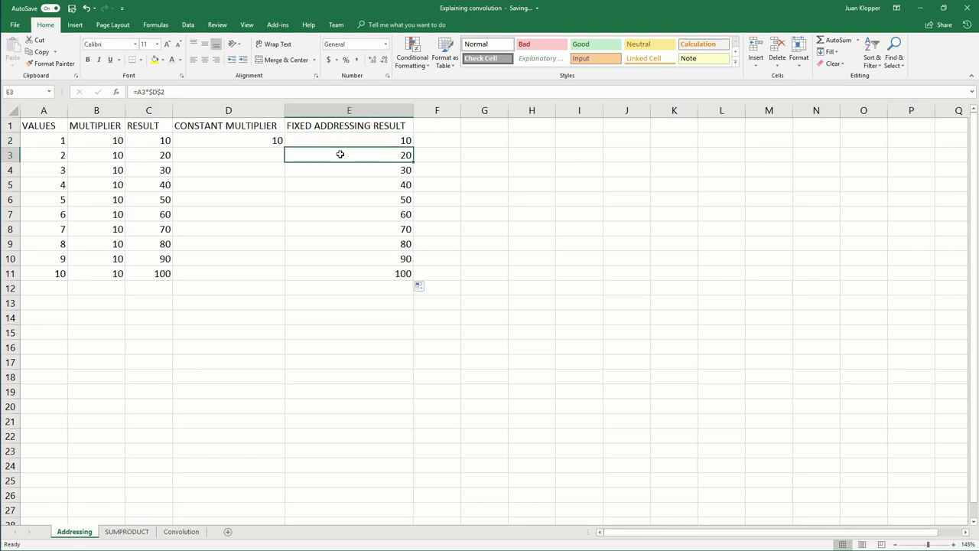
{"action": "double_click", "coordinate": [340, 155]}
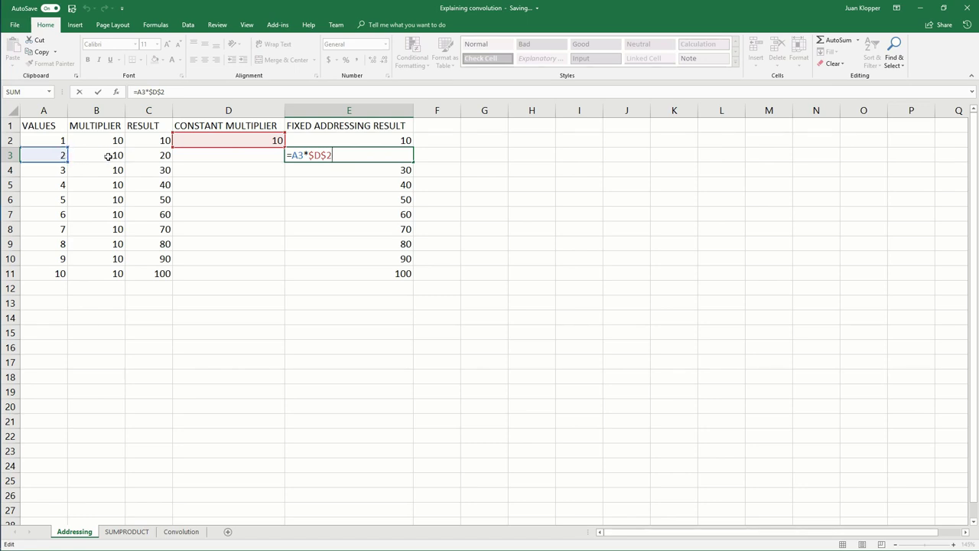
{"action": "key", "text": "ctrl+Return"}
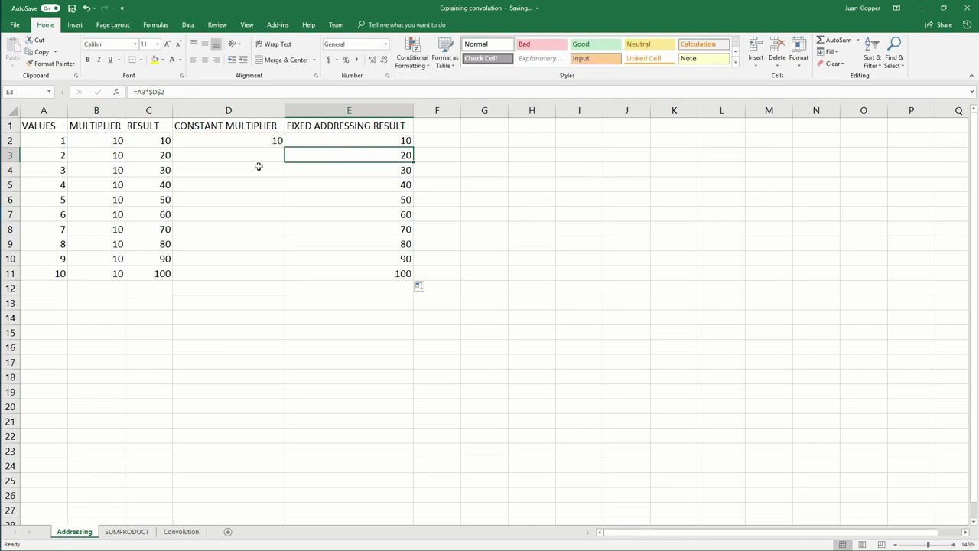
{"action": "left_click", "coordinate": [383, 166]}
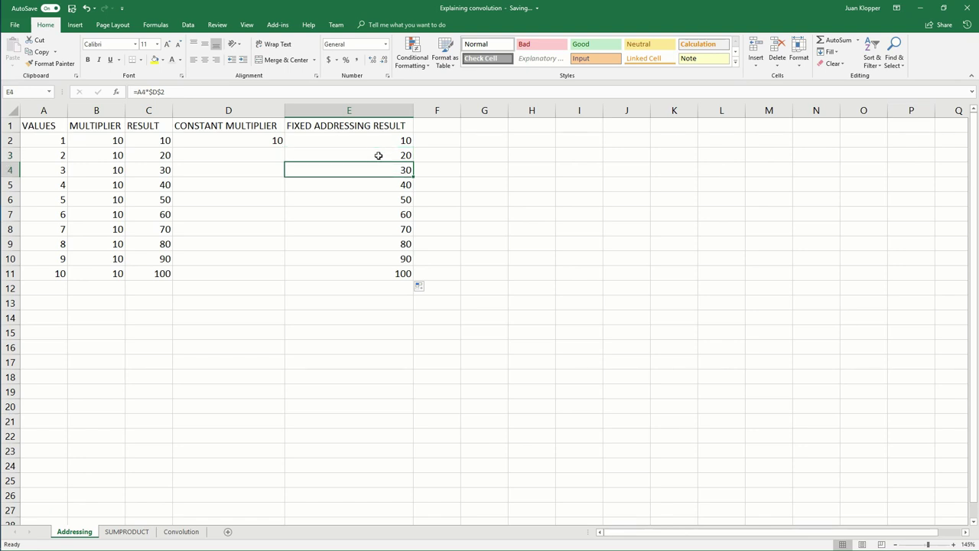
{"action": "left_click", "coordinate": [378, 155]}
{"action": "double_click", "coordinate": [378, 155]}
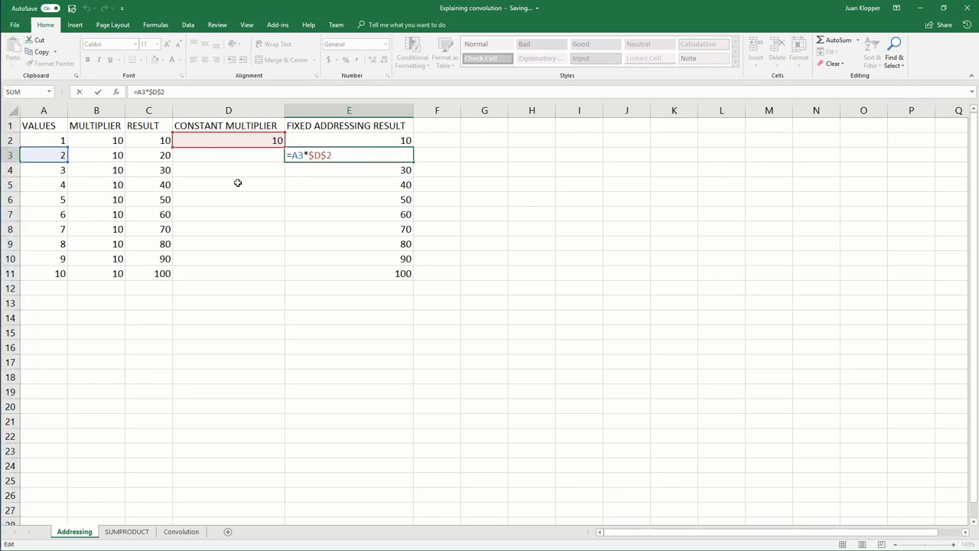
Step: Inspect the relative and fixed references in the formula of cell E7, leaving the formula as it is
{"action": "key", "text": "Escape"}
{"action": "left_click", "coordinate": [401, 216]}
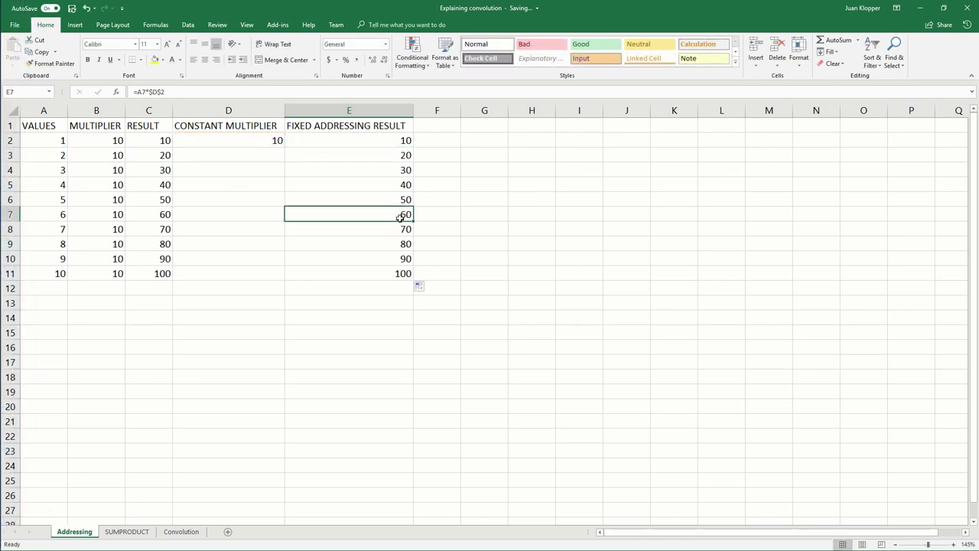
{"action": "double_click", "coordinate": [401, 217]}
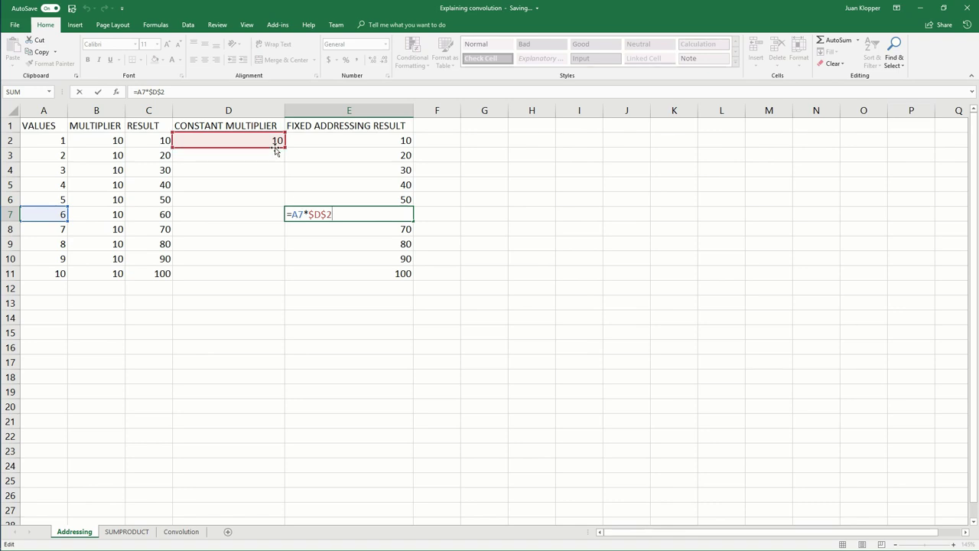
{"action": "key", "text": "Escape"}
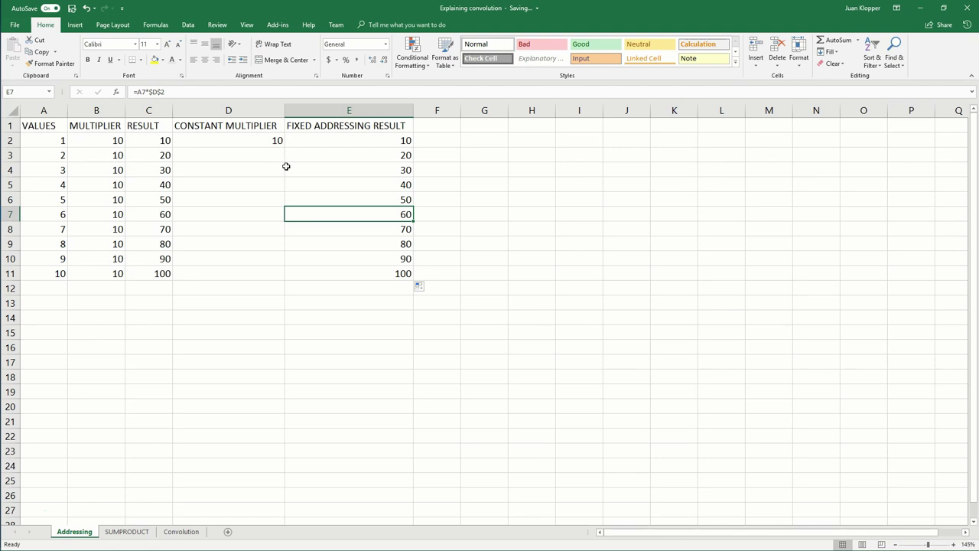
Step: On the SUMPRODUCT sheet, enter =A2*B2 in cell C2 and fill the formula down through C6
{"action": "left_click", "coordinate": [129, 531]}
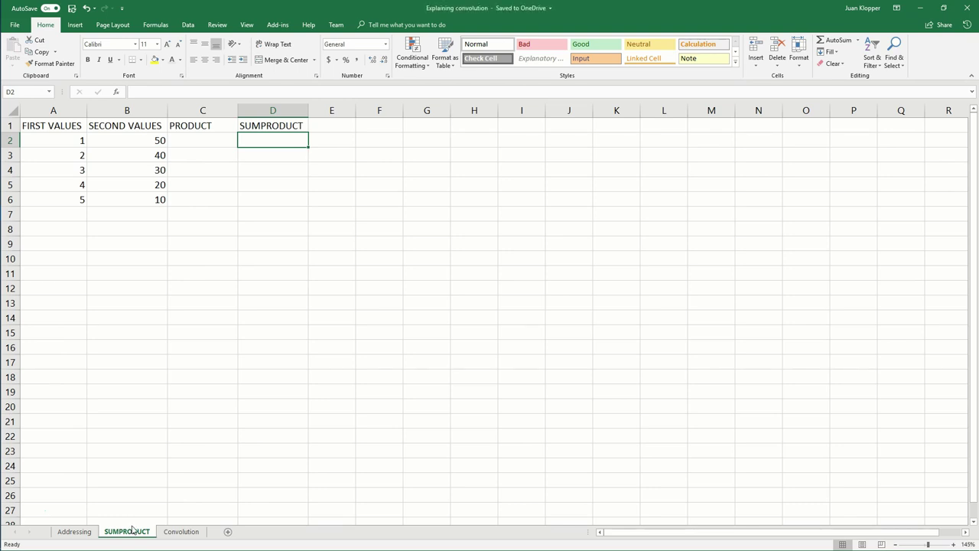
{"action": "left_click", "coordinate": [199, 142]}
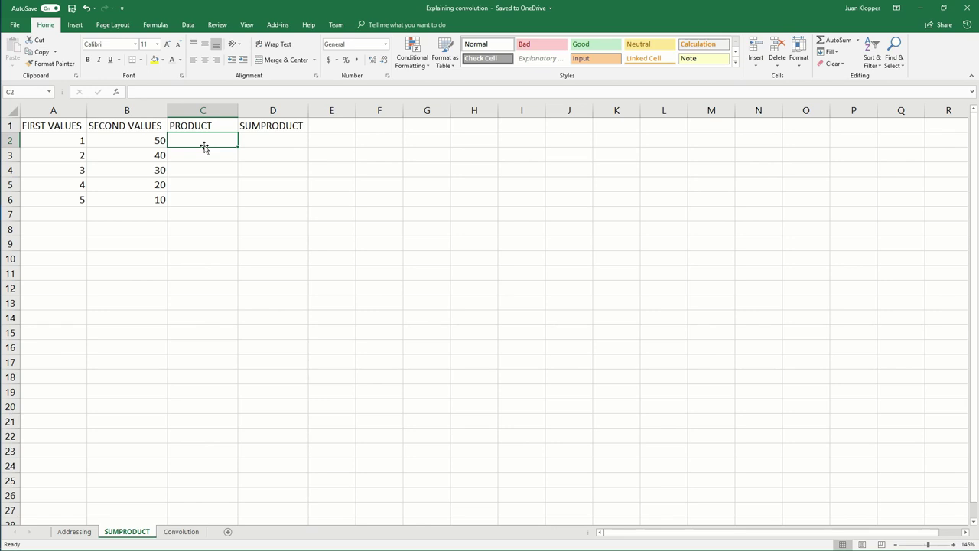
{"action": "type", "text": "="}
{"action": "left_click", "coordinate": [68, 142]}
{"action": "type", "text": "*"}
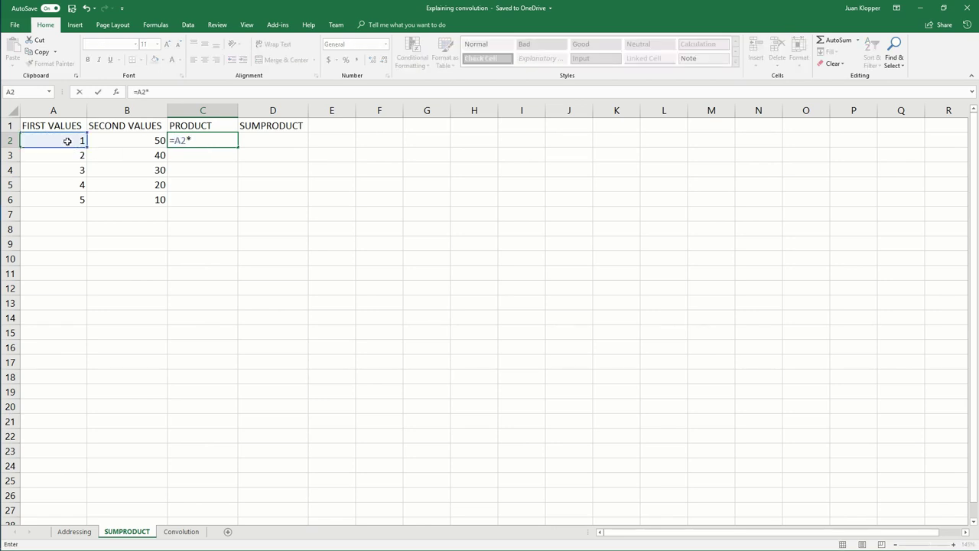
{"action": "left_click", "coordinate": [120, 144]}
{"action": "key", "text": "Return"}
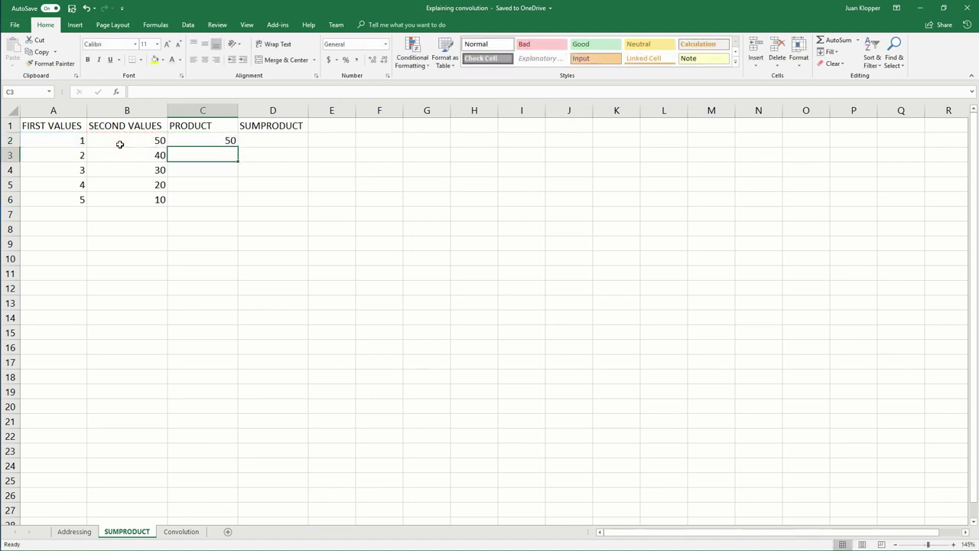
{"action": "key", "text": "Up"}
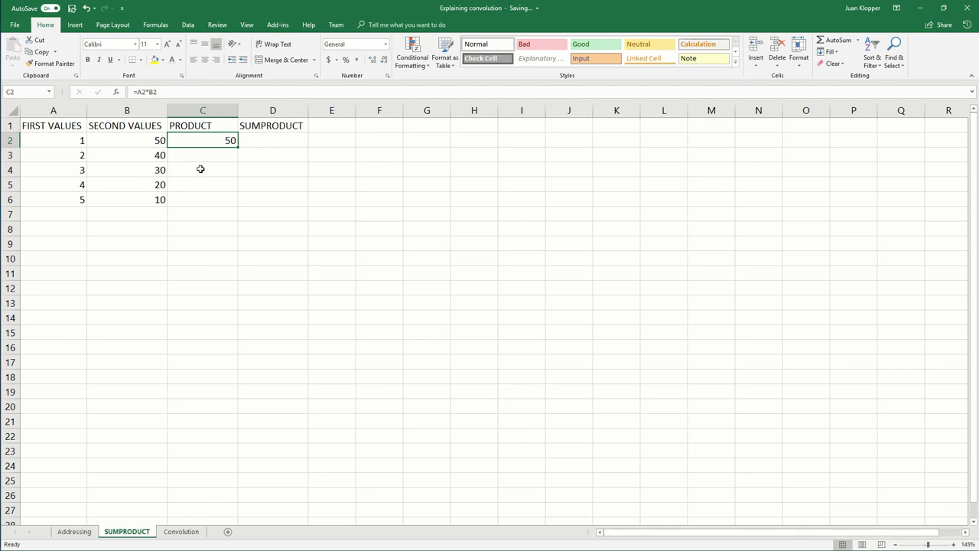
{"action": "left_click_drag", "start_coordinate": [238, 149], "coordinate": [231, 211]}
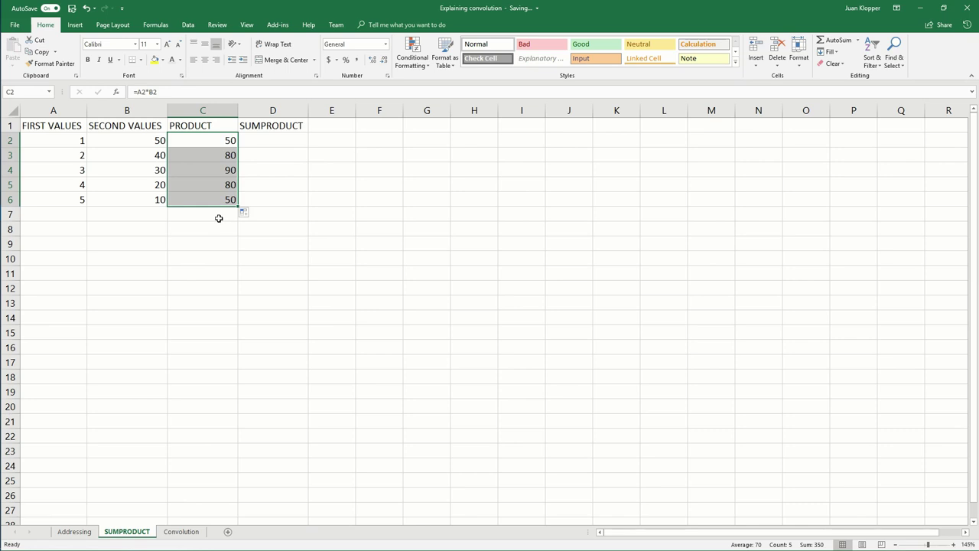
Step: Inspect which cells the copied formula in C6 of the PRODUCT column refers to
{"action": "left_click", "coordinate": [219, 216]}
{"action": "left_click", "coordinate": [209, 196]}
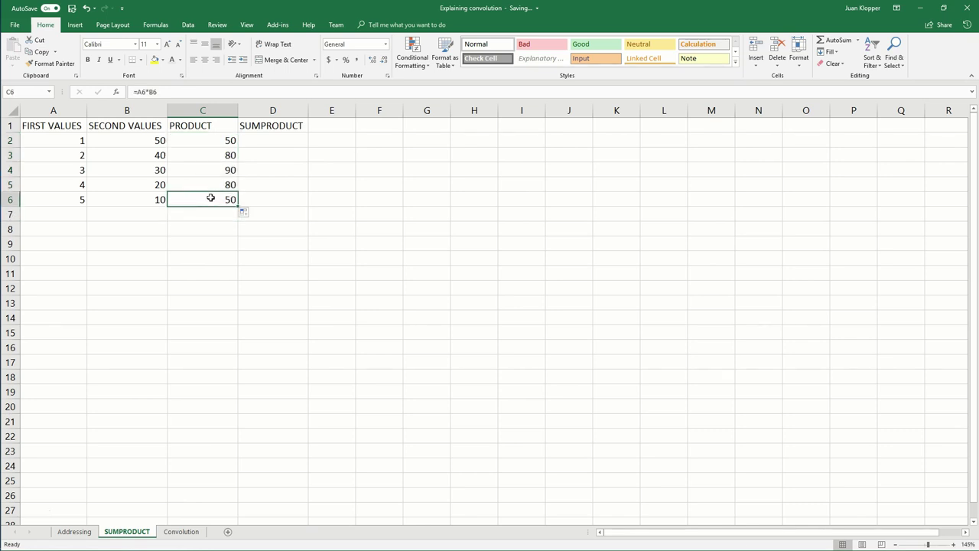
{"action": "double_click", "coordinate": [211, 198]}
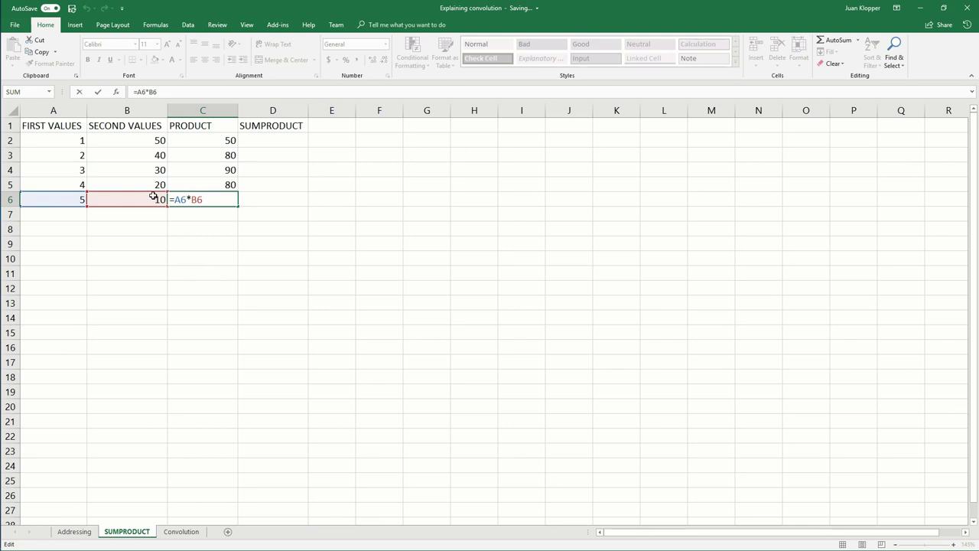
{"action": "key", "text": "Escape"}
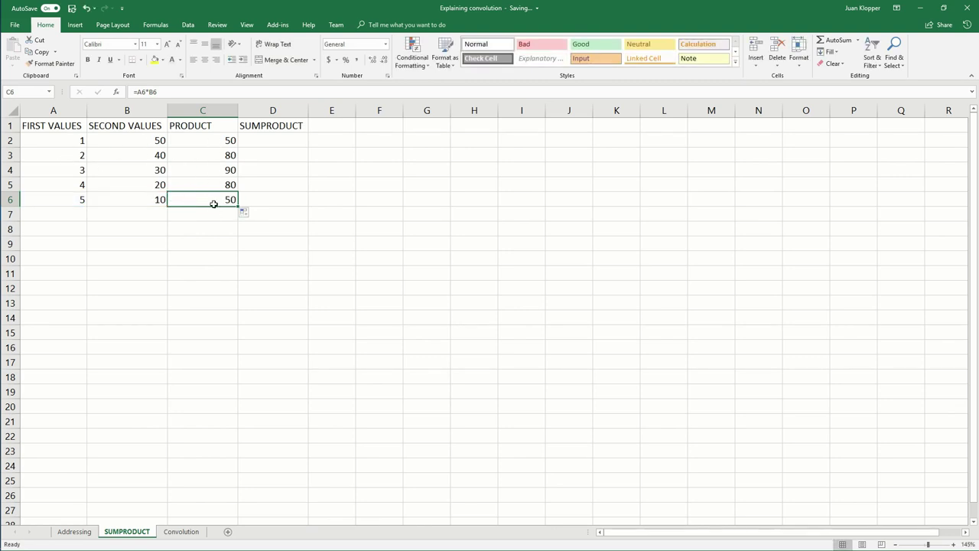
Step: Add a sum of the PRODUCT values C2:C6 in cell C7 with AutoSum and check its formula
{"action": "left_click_drag", "start_coordinate": [211, 138], "coordinate": [209, 199]}
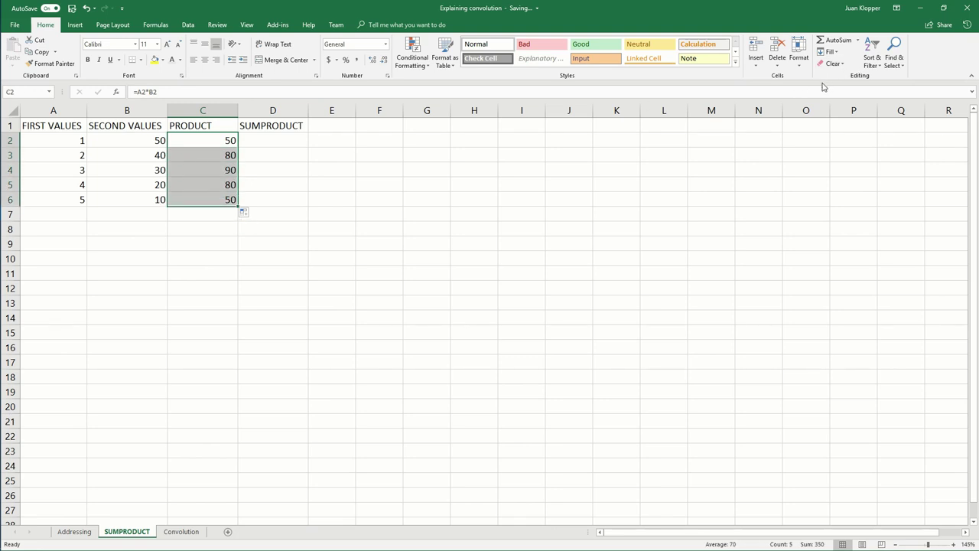
{"action": "left_click", "coordinate": [836, 39]}
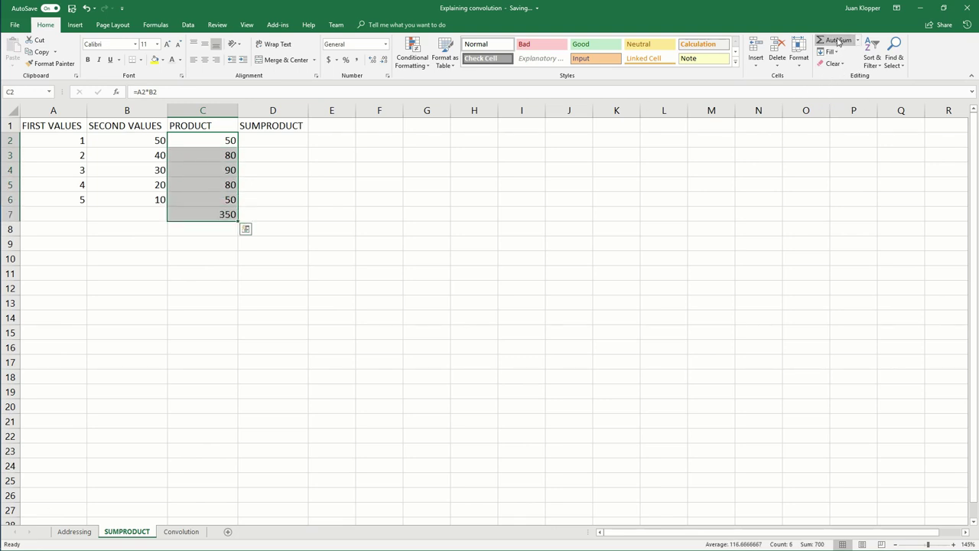
{"action": "left_click", "coordinate": [204, 217]}
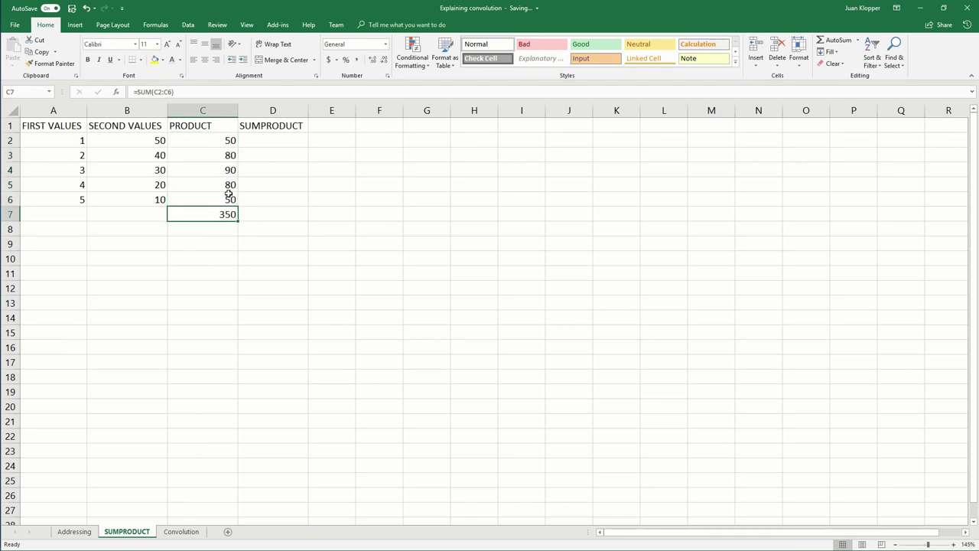
Step: Enter a SUMPRODUCT formula in cell D2 that multiplies the ranges A2:A6 and B2:B6
{"action": "left_click", "coordinate": [268, 146]}
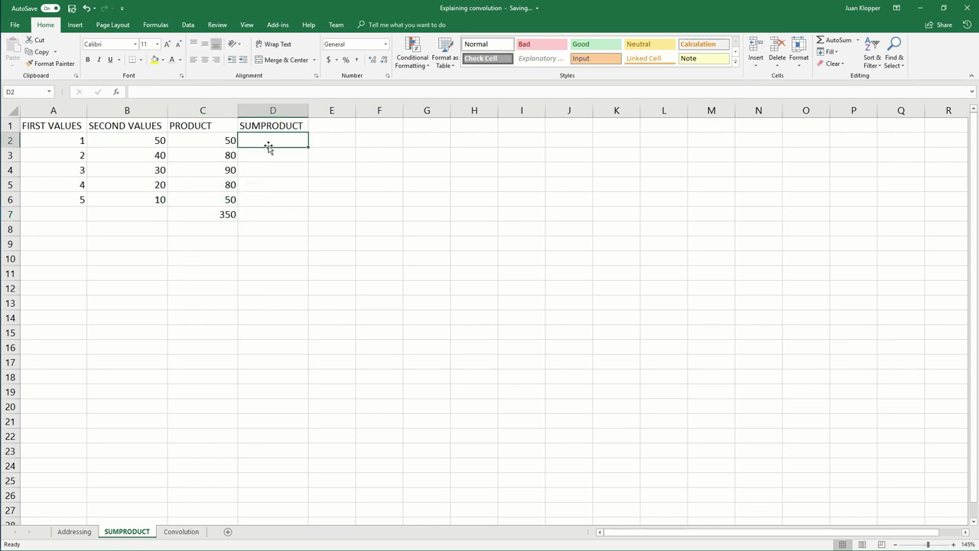
{"action": "type", "text": "=SU"}
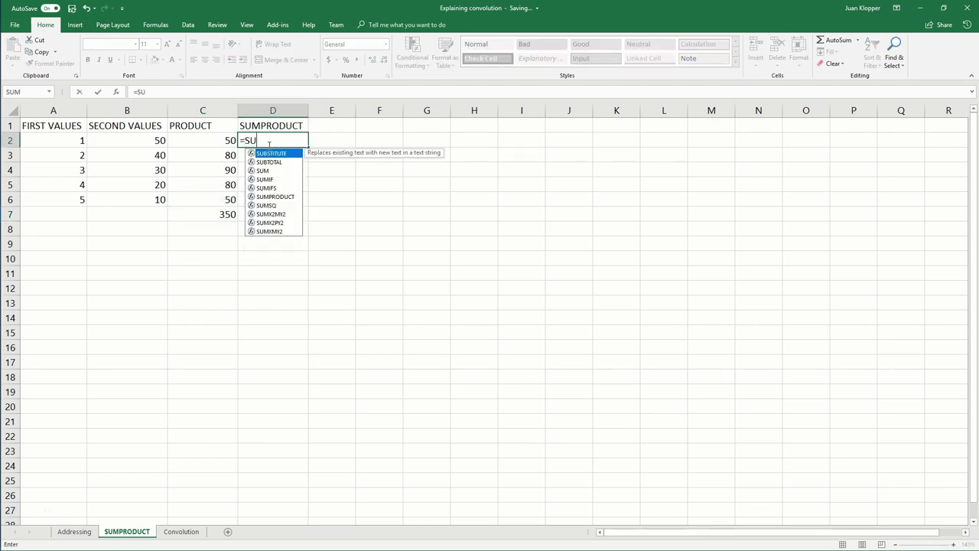
{"action": "type", "text": "M"}
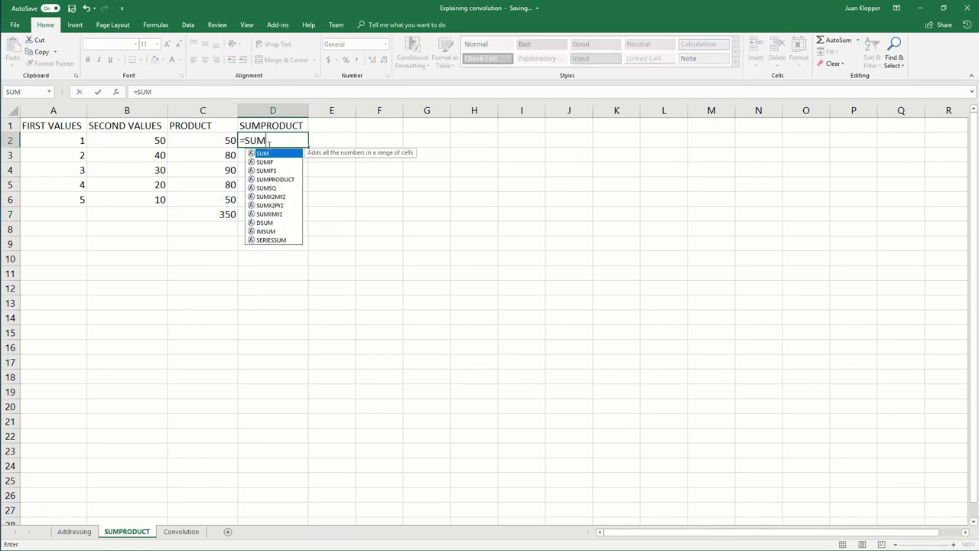
{"action": "type", "text": "P"}
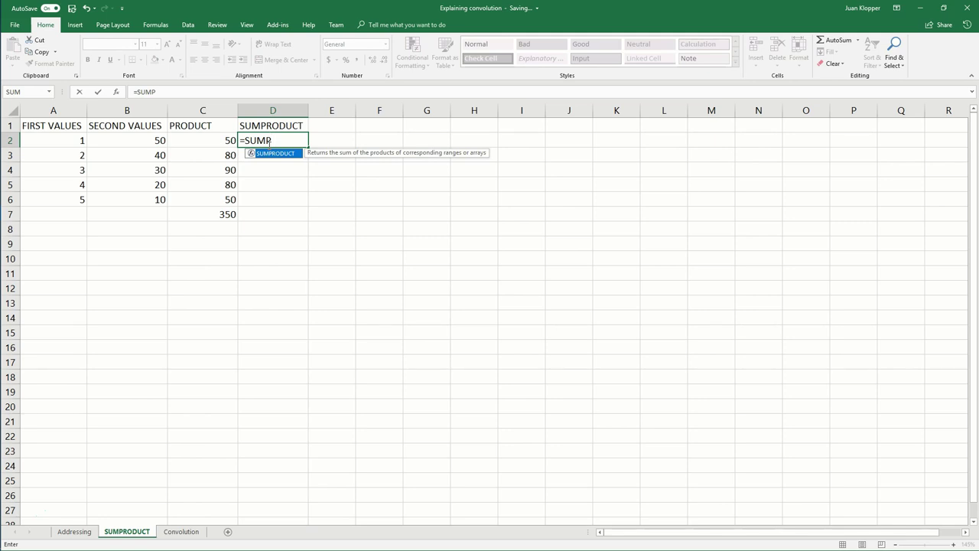
{"action": "double_click", "coordinate": [274, 153]}
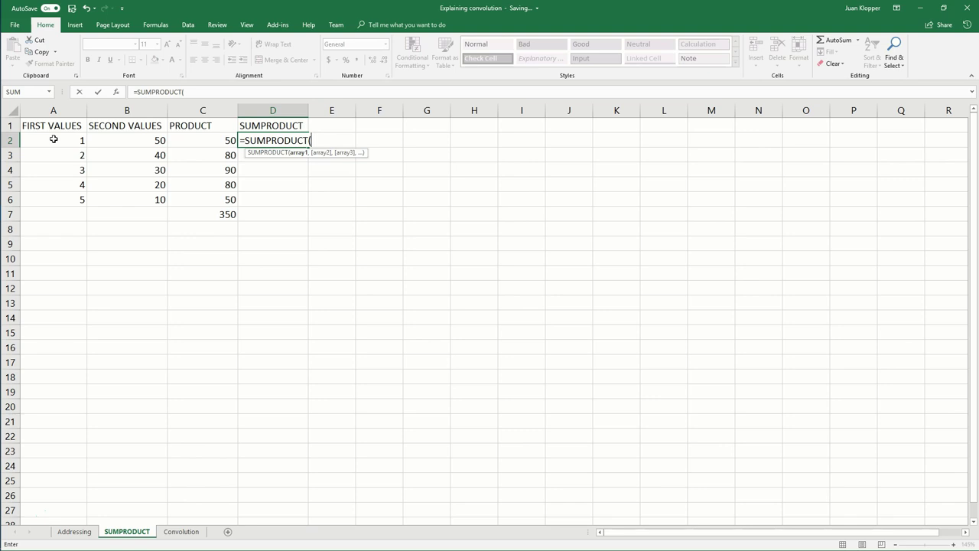
{"action": "left_click_drag", "start_coordinate": [54, 140], "coordinate": [51, 202]}
{"action": "type", "text": ","}
{"action": "left_click_drag", "start_coordinate": [125, 140], "coordinate": [122, 202]}
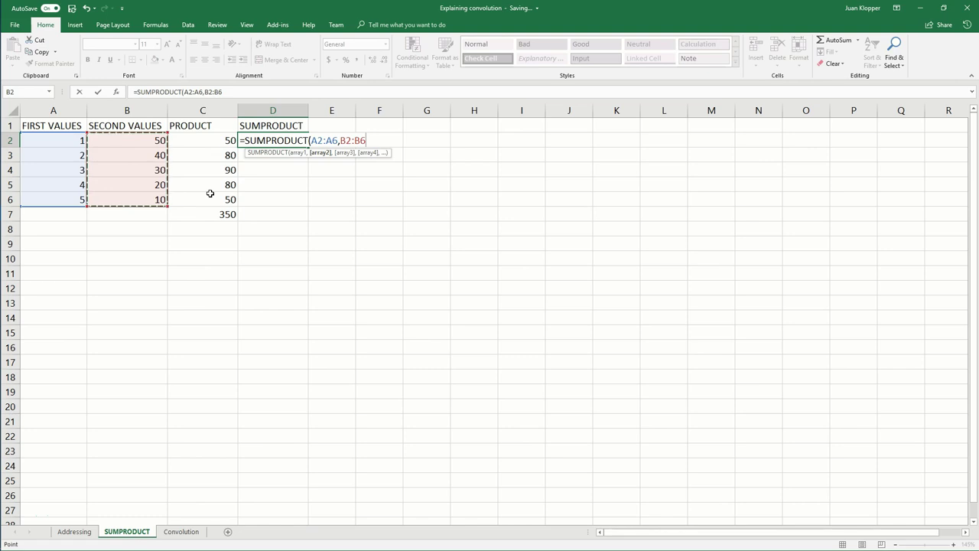
{"action": "key", "text": "Return"}
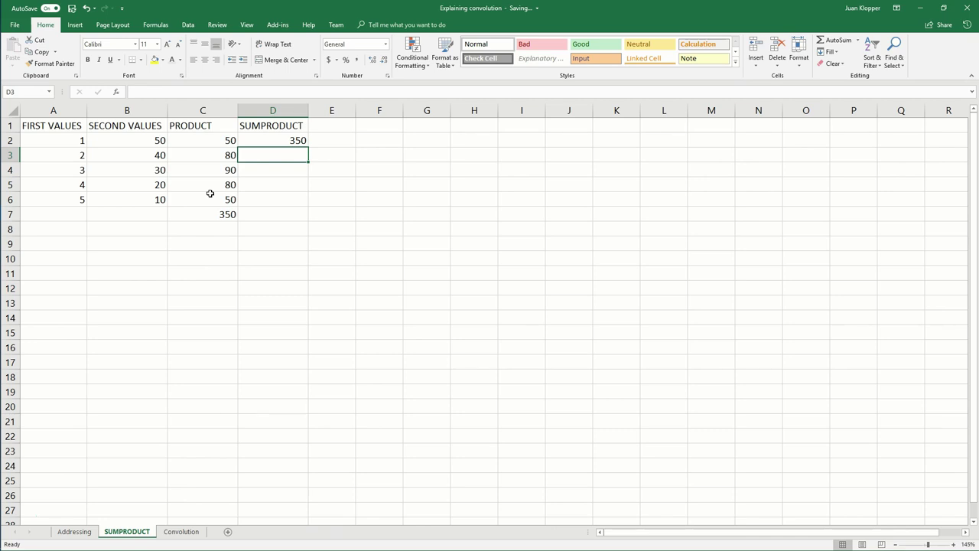
Step: Open the Convolution sheet and examine the 3×3 filter in I1:K3
{"action": "left_click", "coordinate": [183, 531]}
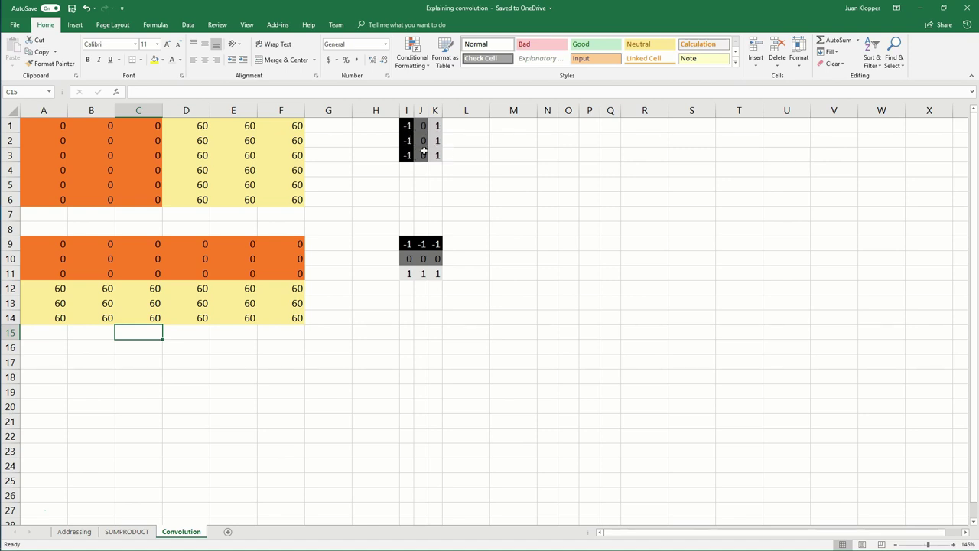
{"action": "left_click", "coordinate": [423, 152]}
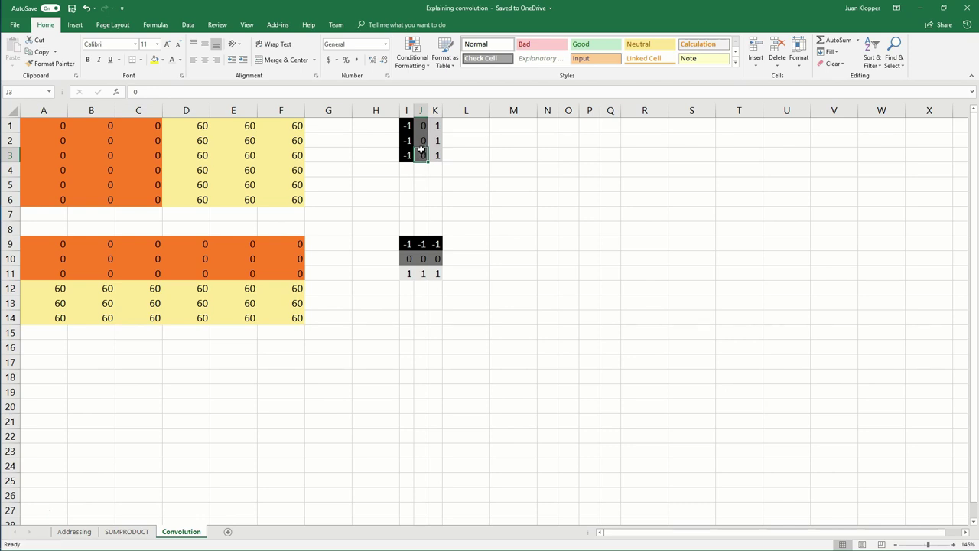
{"action": "left_click", "coordinate": [456, 138]}
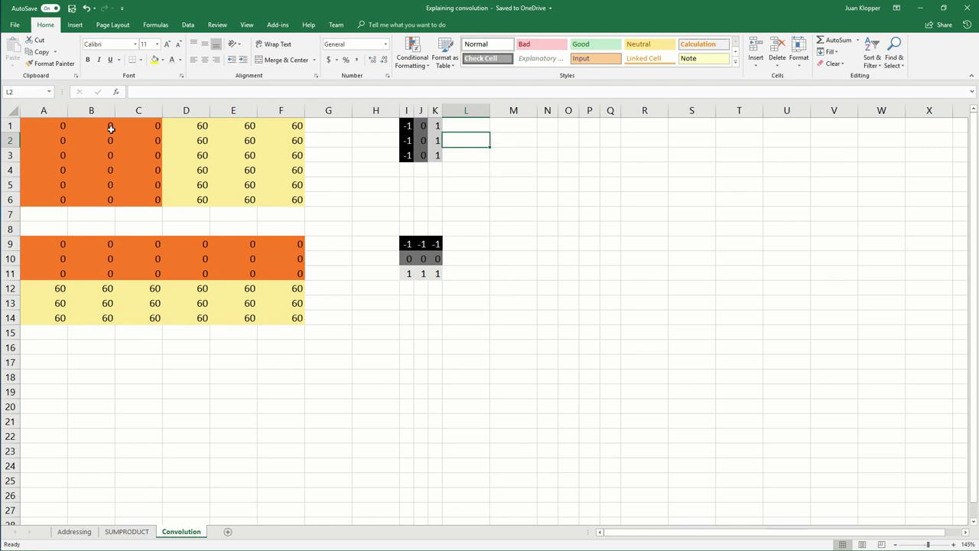
Step: Outline the 3×3 block A1:C3, slide the outline across the upper grid to D4:F6, and cancel the move
{"action": "left_click_drag", "start_coordinate": [55, 124], "coordinate": [127, 161]}
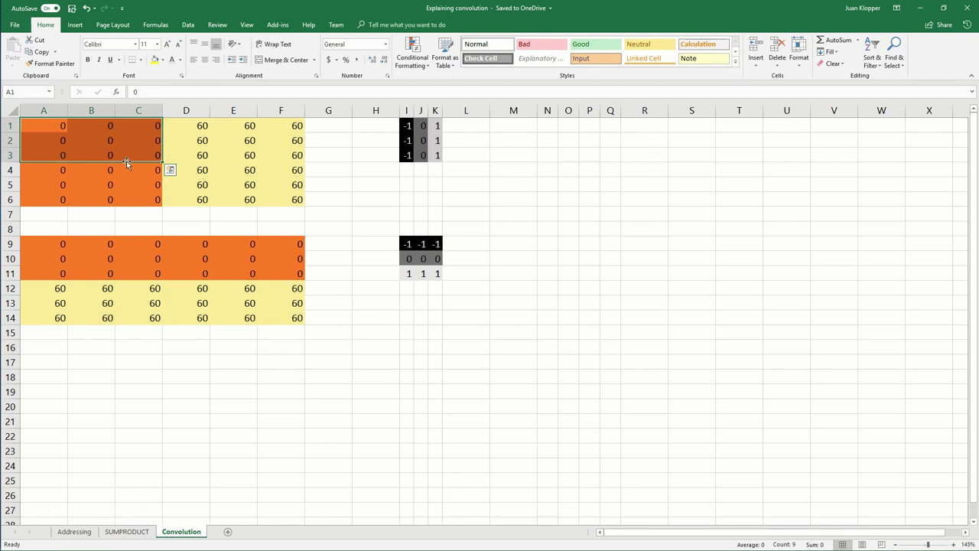
{"action": "left_click_drag", "start_coordinate": [126, 163], "coordinate": [128, 165]}
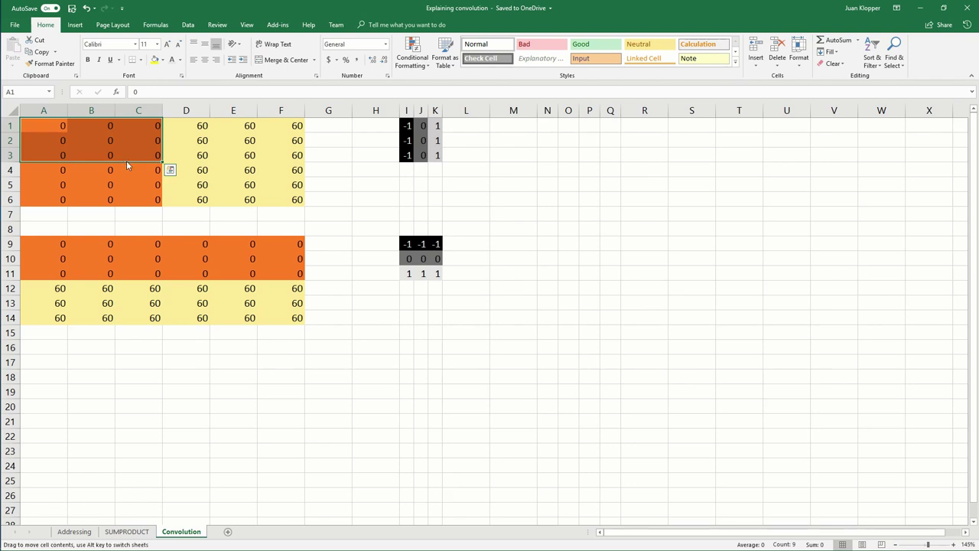
{"action": "left_click_drag", "start_coordinate": [121, 162], "coordinate": [176, 166]}
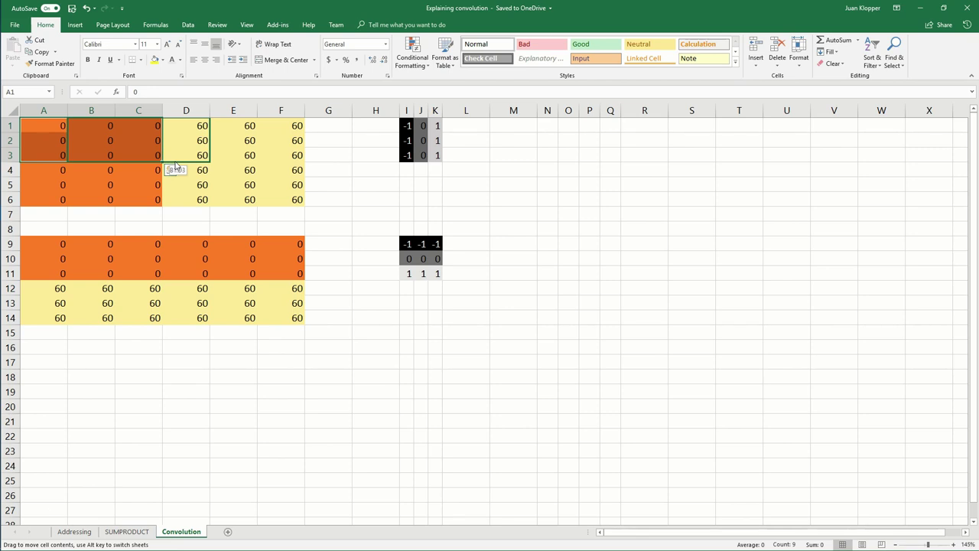
{"action": "left_click_drag", "start_coordinate": [176, 164], "coordinate": [263, 199]}
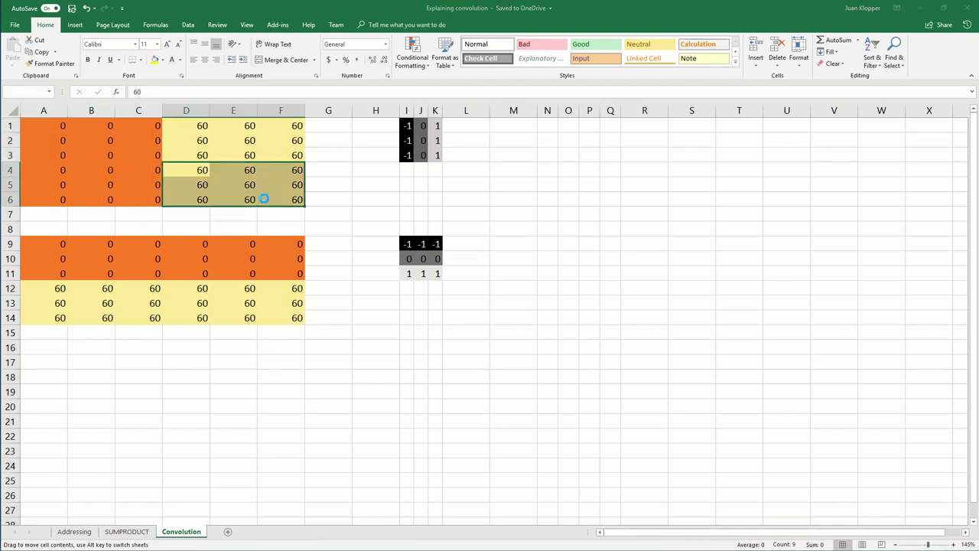
{"action": "left_click", "coordinate": [522, 308]}
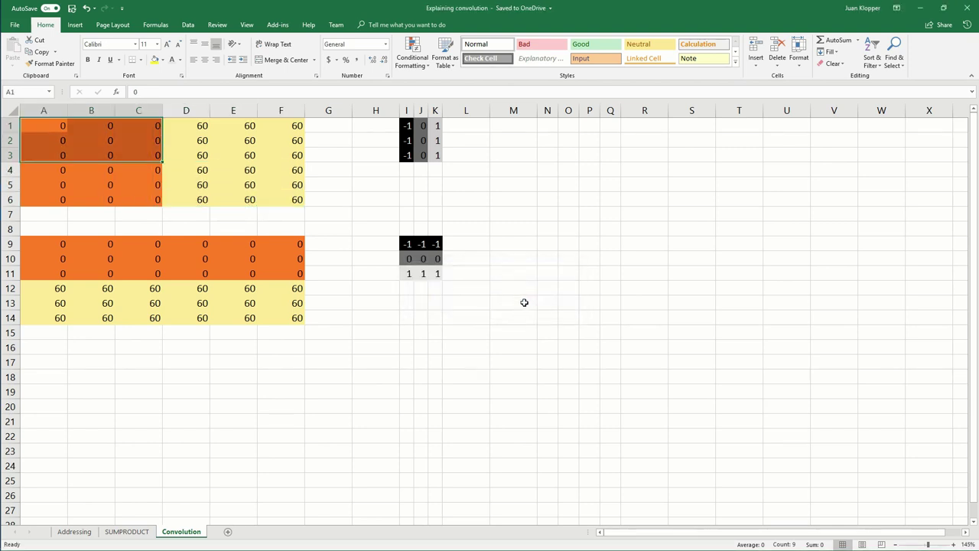
{"action": "left_click", "coordinate": [337, 188]}
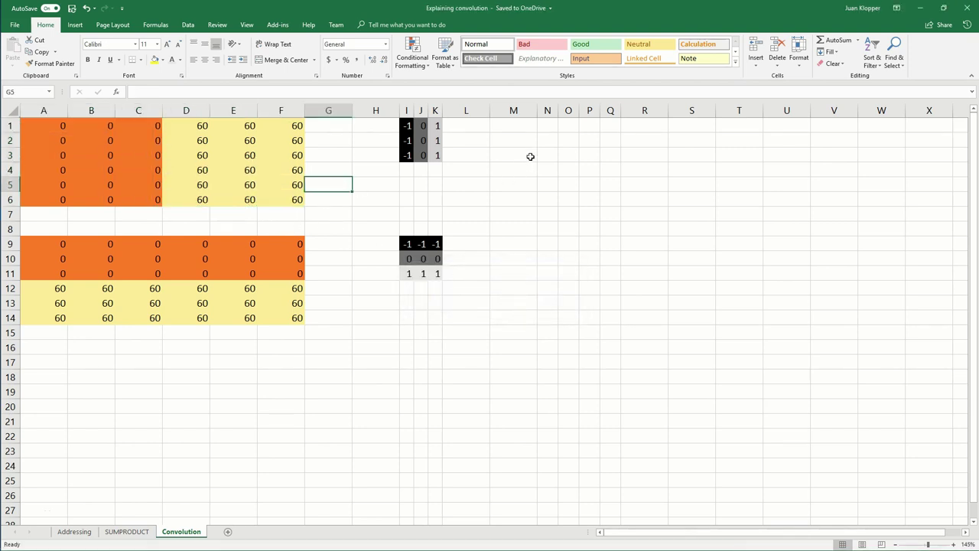
Step: Enter a SUMPRODUCT formula in cell N1 that multiplies A1:C3 by the filter fixed as $I$1:$K$3
{"action": "left_click", "coordinate": [548, 125]}
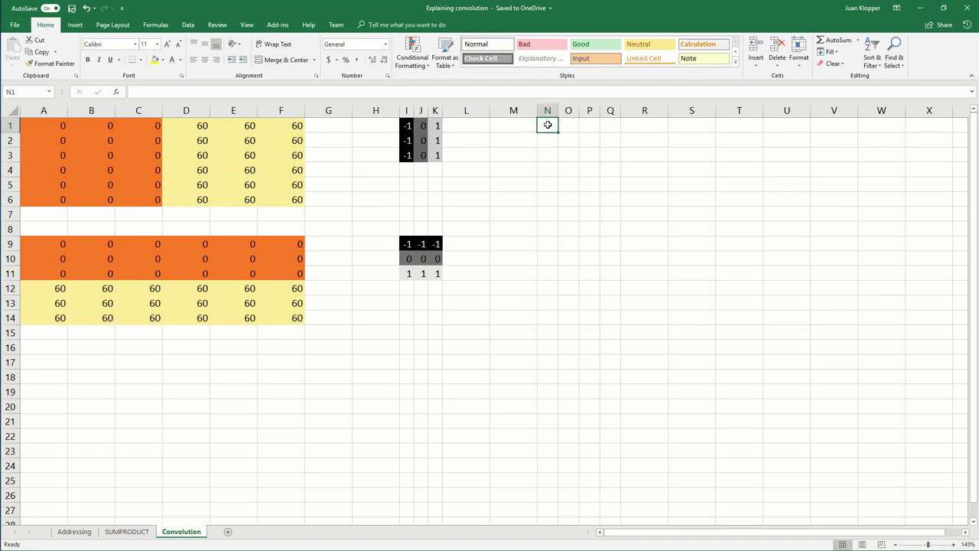
{"action": "type", "text": "="}
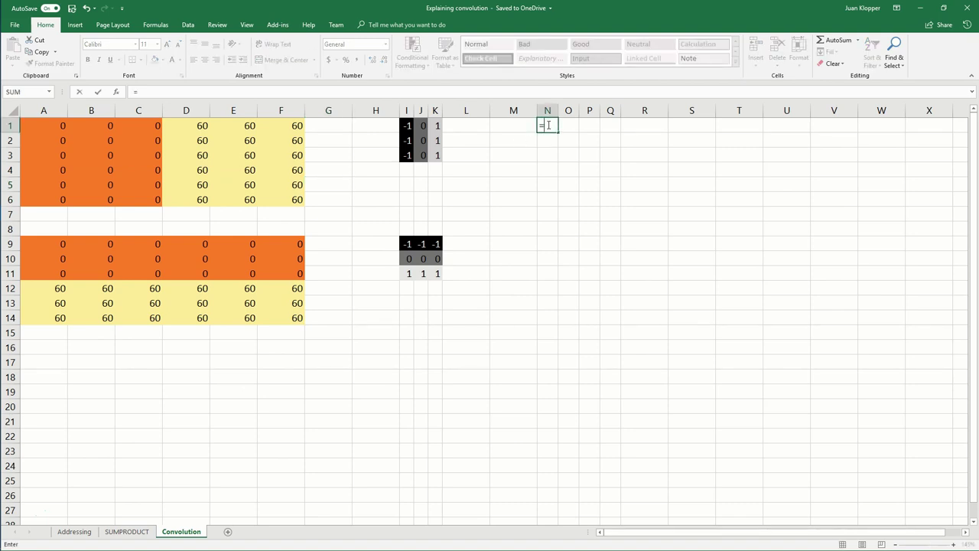
{"action": "type", "text": "SUMP"}
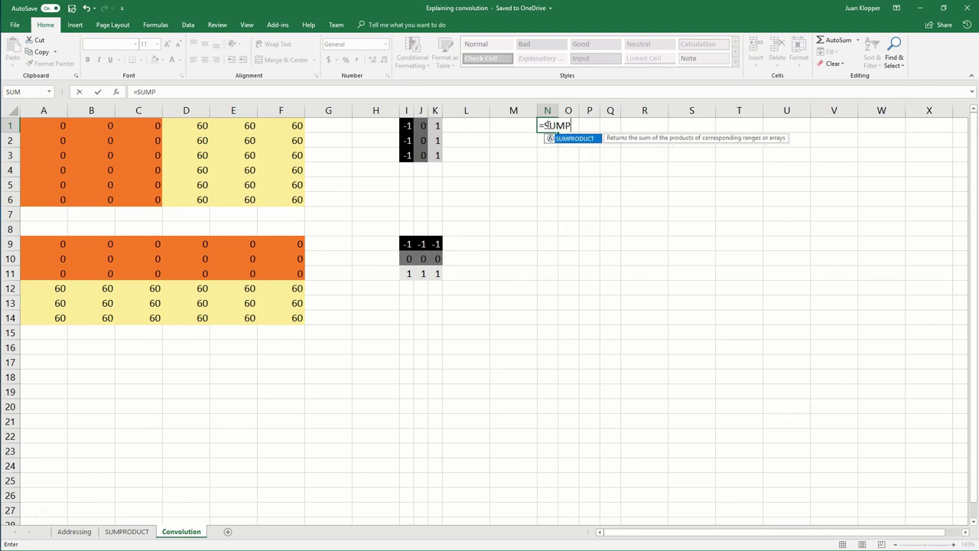
{"action": "double_click", "coordinate": [573, 139]}
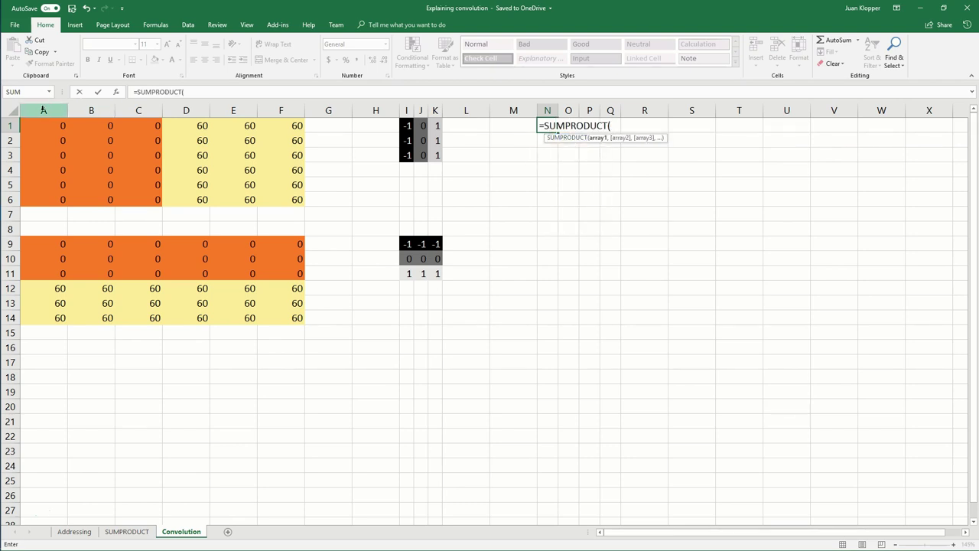
{"action": "left_click_drag", "start_coordinate": [52, 125], "coordinate": [139, 155]}
{"action": "type", "text": ","}
{"action": "left_click_drag", "start_coordinate": [407, 125], "coordinate": [433, 153]}
{"action": "key", "text": "F4"}
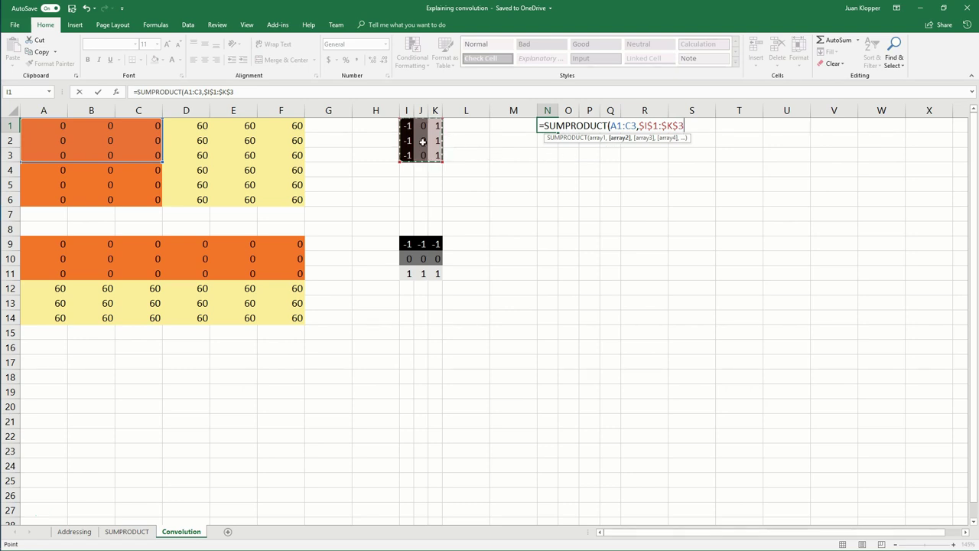
{"action": "type", "text": ")"}
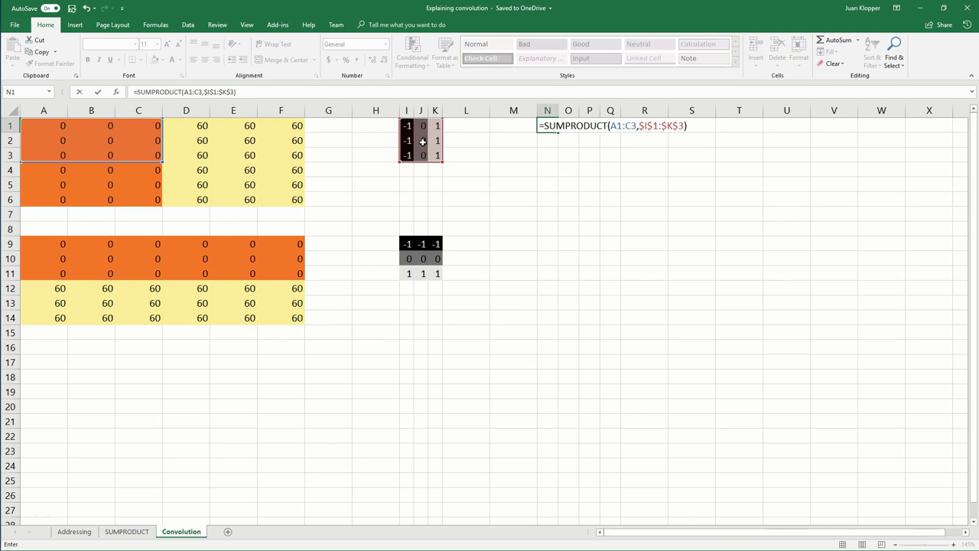
{"action": "key", "text": "Return"}
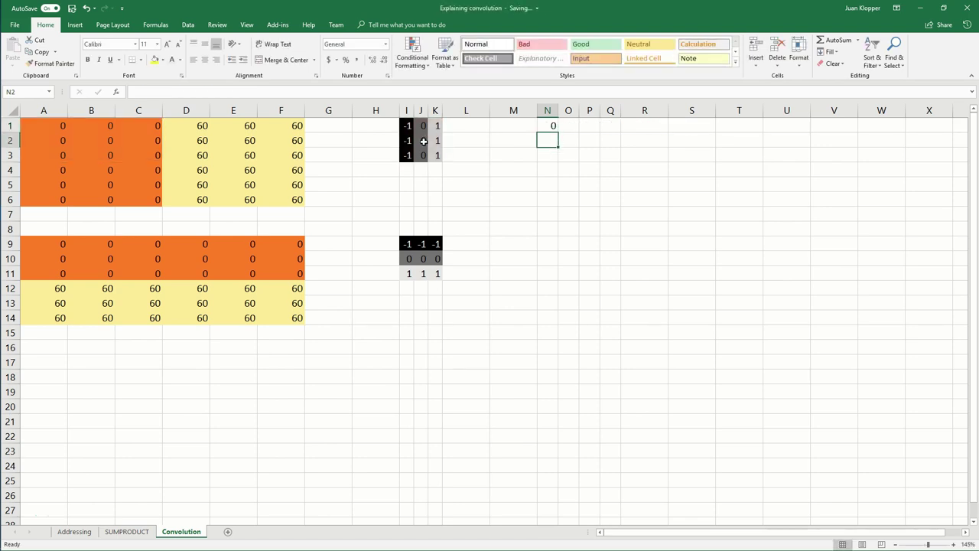
Step: Fill the SUMPRODUCT formula from N1 across and down to cover the 4×4 block N1:Q4
{"action": "left_click", "coordinate": [544, 127]}
{"action": "left_click_drag", "start_coordinate": [557, 131], "coordinate": [619, 172]}
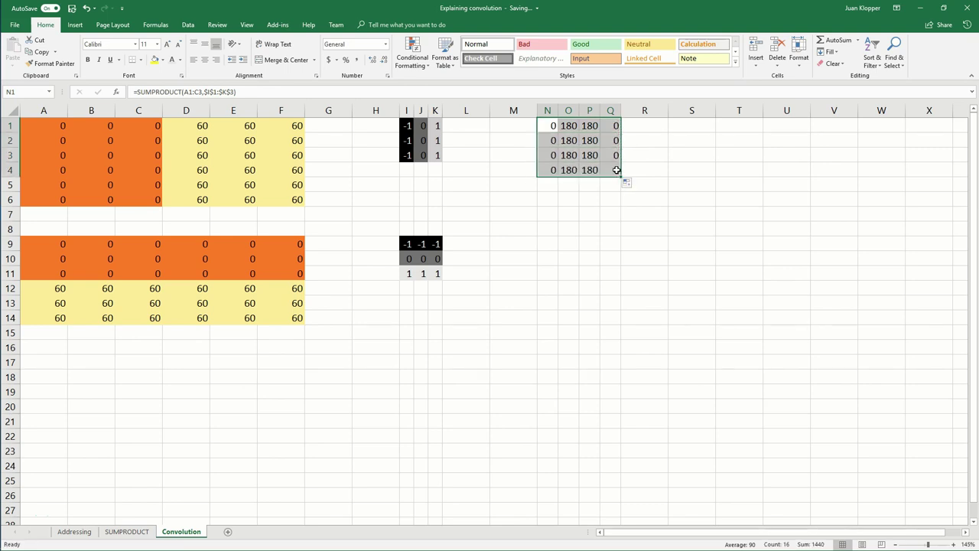
{"action": "left_click", "coordinate": [597, 219]}
Step: Highlight the filter I1:K3, shift the A1:C3 outline one column over to B1:D3, and cancel the move
{"action": "left_click", "coordinate": [410, 127]}
{"action": "left_click_drag", "start_coordinate": [410, 127], "coordinate": [437, 153]}
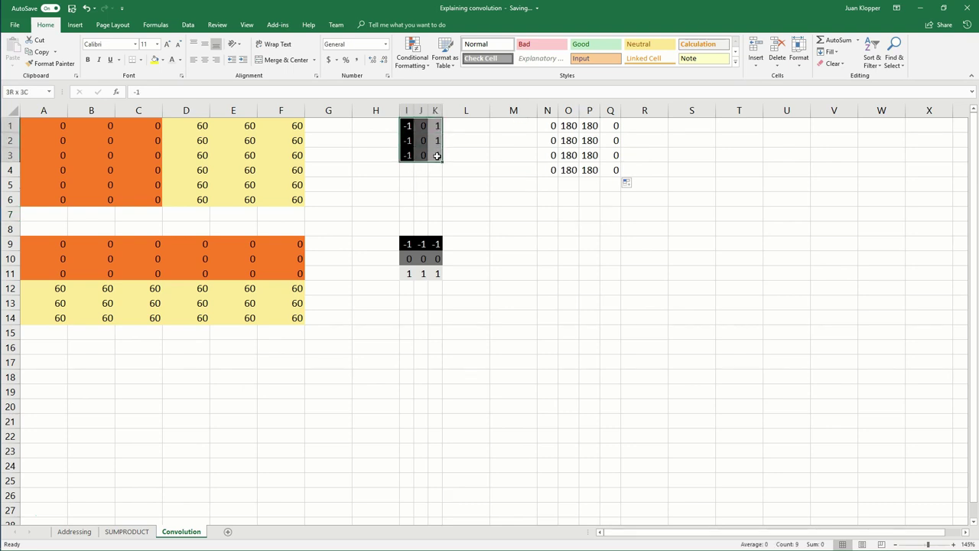
{"action": "left_click", "coordinate": [46, 125]}
{"action": "left_click_drag", "start_coordinate": [46, 125], "coordinate": [166, 166]}
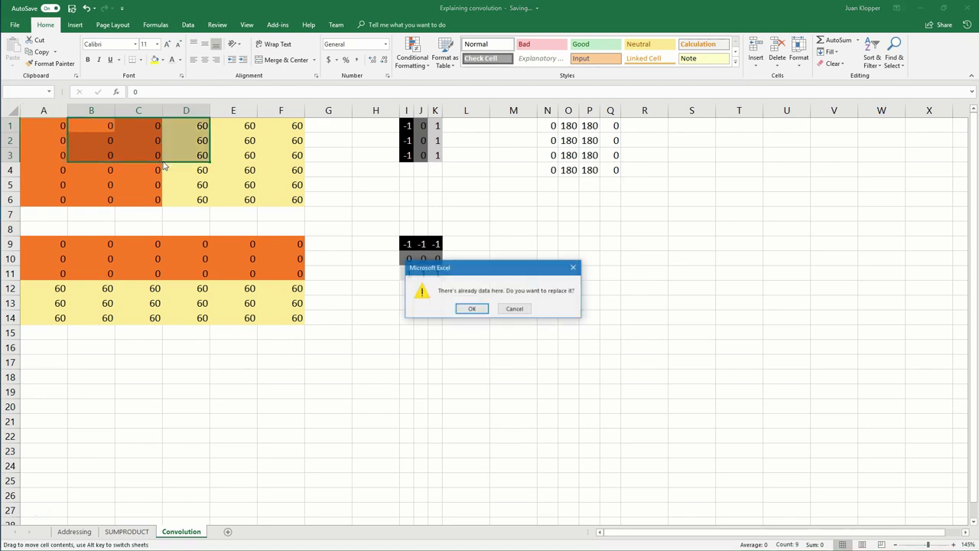
{"action": "left_click", "coordinate": [510, 310]}
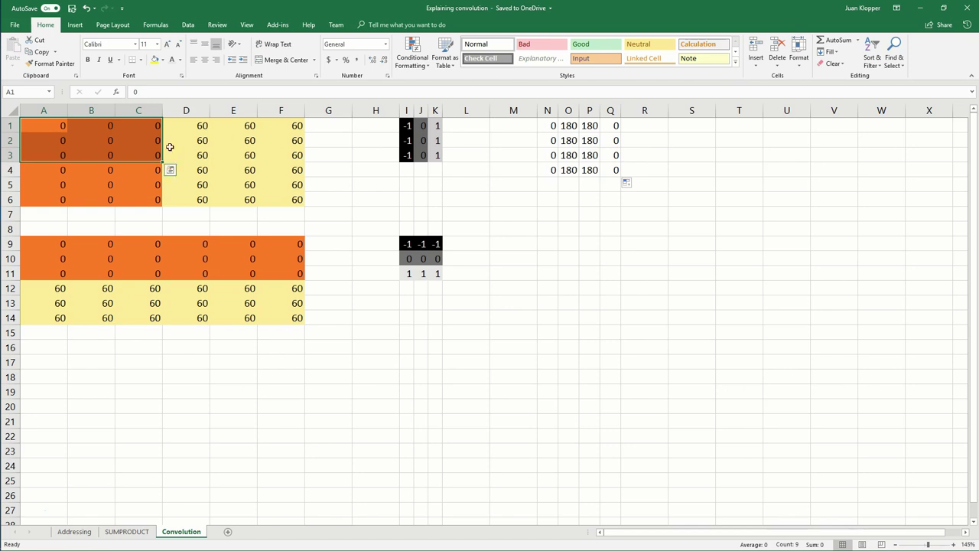
Step: Examine how the cells of the upper grid A1:F6 line up with the center and outer columns of the filter
{"action": "left_click", "coordinate": [105, 140]}
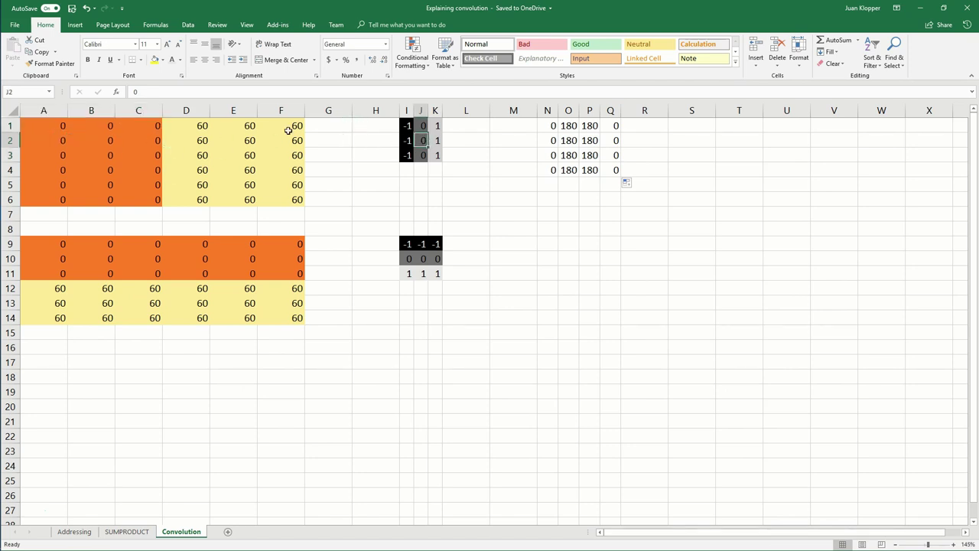
{"action": "left_click_drag", "start_coordinate": [157, 140], "coordinate": [195, 140]}
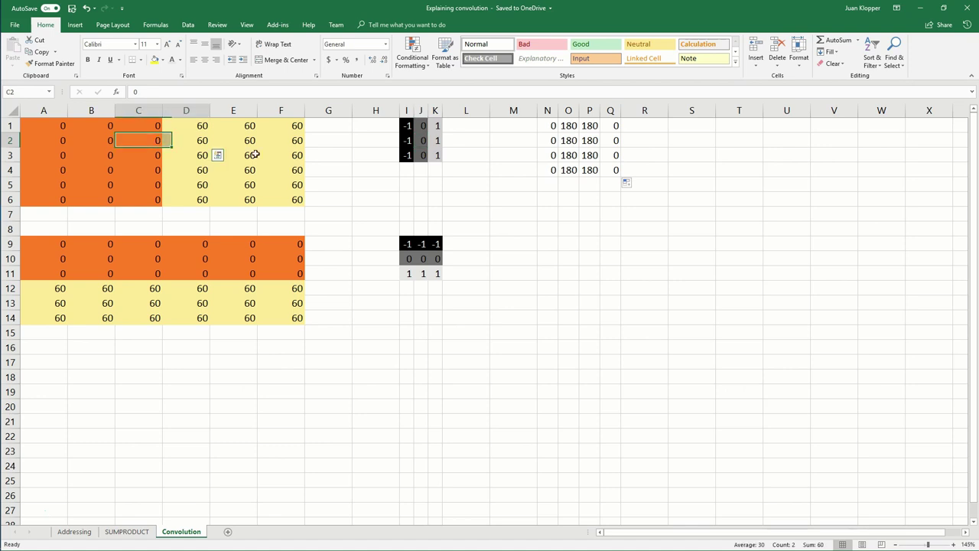
{"action": "left_click", "coordinate": [439, 143]}
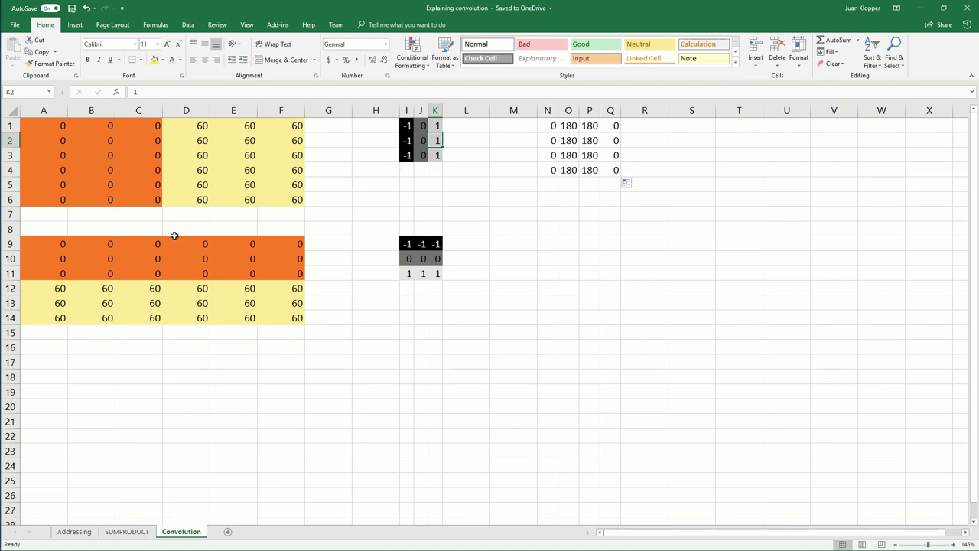
{"action": "left_click", "coordinate": [423, 155]}
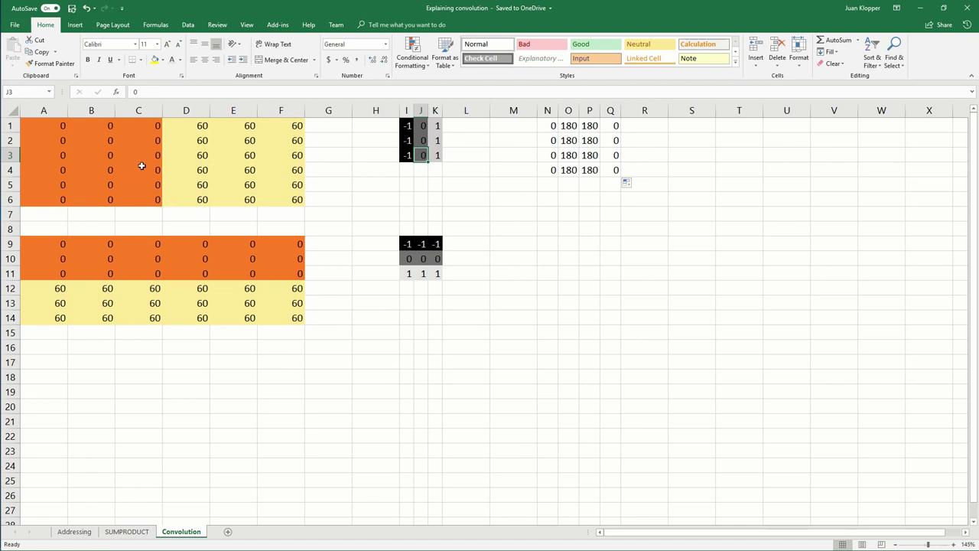
{"action": "left_click_drag", "start_coordinate": [48, 126], "coordinate": [271, 202]}
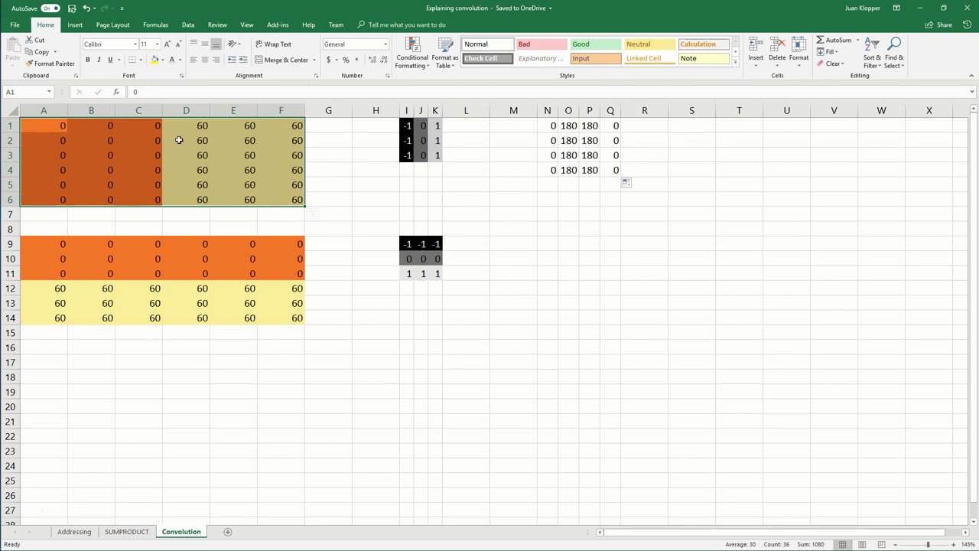
{"action": "left_click", "coordinate": [161, 187]}
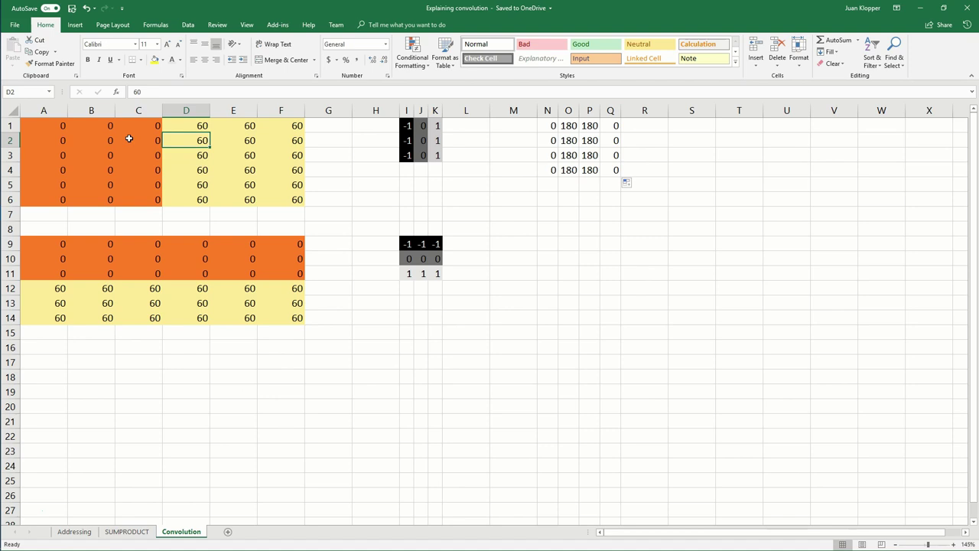
Step: Review the custom 2-Color Scale rule settings for the grid A1:F6 and cancel without applying a rule
{"action": "left_click_drag", "start_coordinate": [57, 125], "coordinate": [265, 196]}
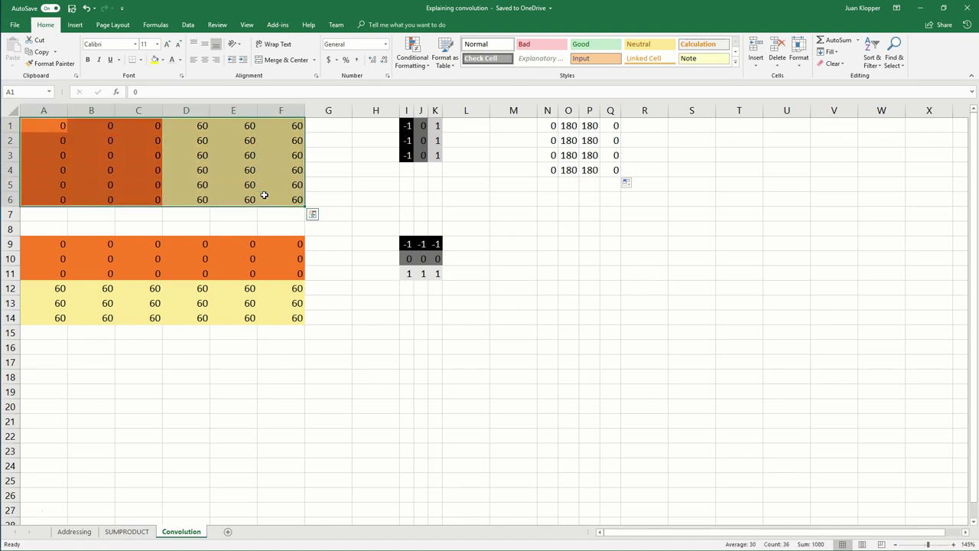
{"action": "left_click", "coordinate": [405, 67]}
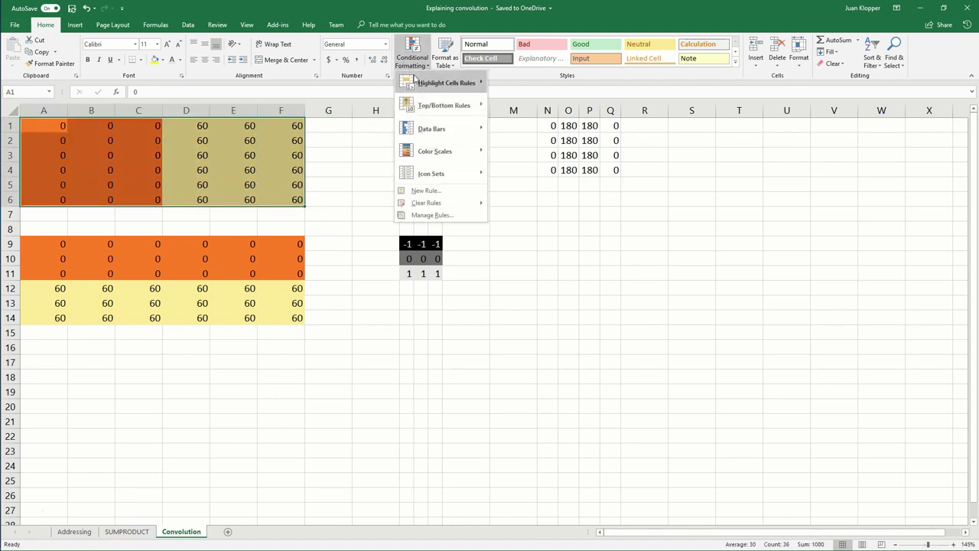
{"action": "mouse_move", "coordinate": [440, 152]}
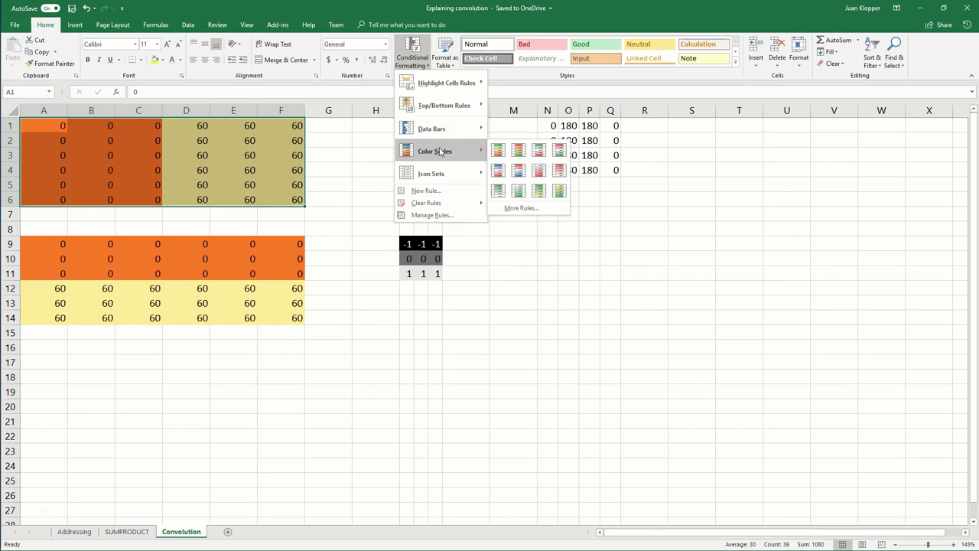
{"action": "left_click", "coordinate": [520, 207]}
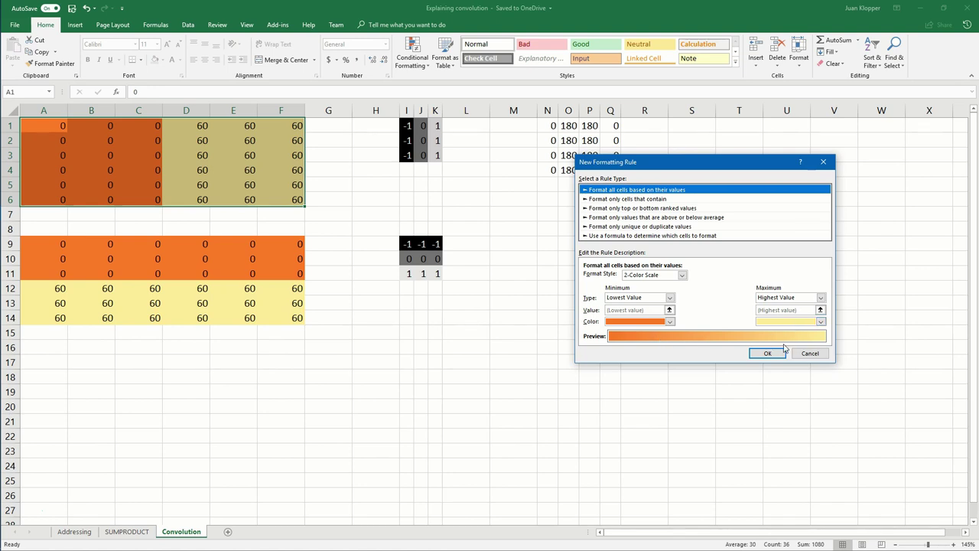
{"action": "left_click", "coordinate": [809, 354]}
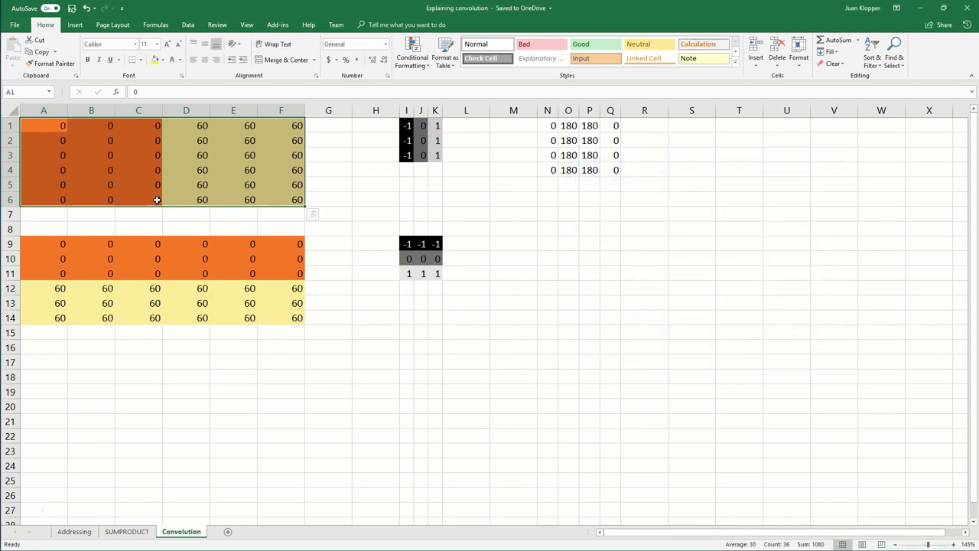
{"action": "left_click", "coordinate": [188, 196]}
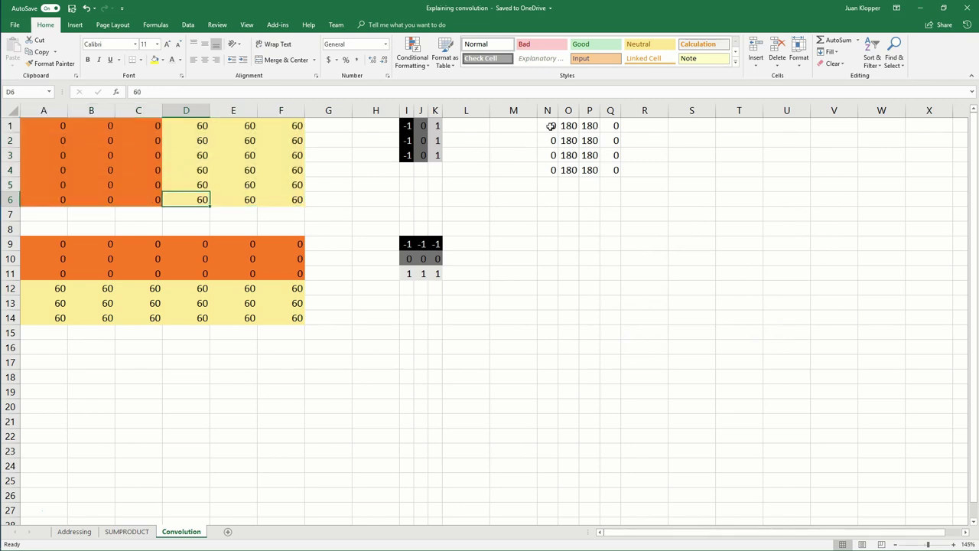
Step: Apply a custom 2-Color Scale rule to N1:Q4 with dark gray for the lowest value and light gray for the highest
{"action": "left_click_drag", "start_coordinate": [551, 126], "coordinate": [602, 170]}
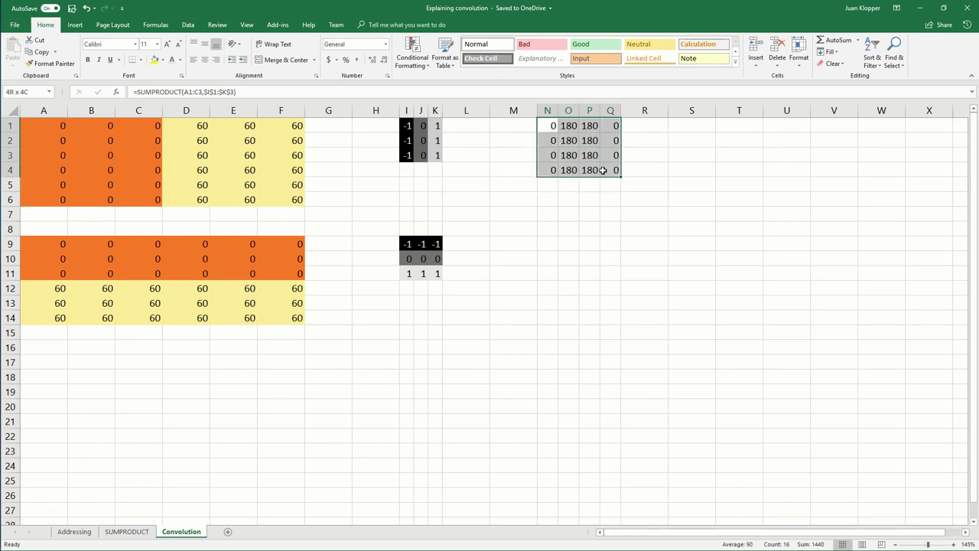
{"action": "left_click", "coordinate": [417, 68]}
{"action": "mouse_move", "coordinate": [447, 152]}
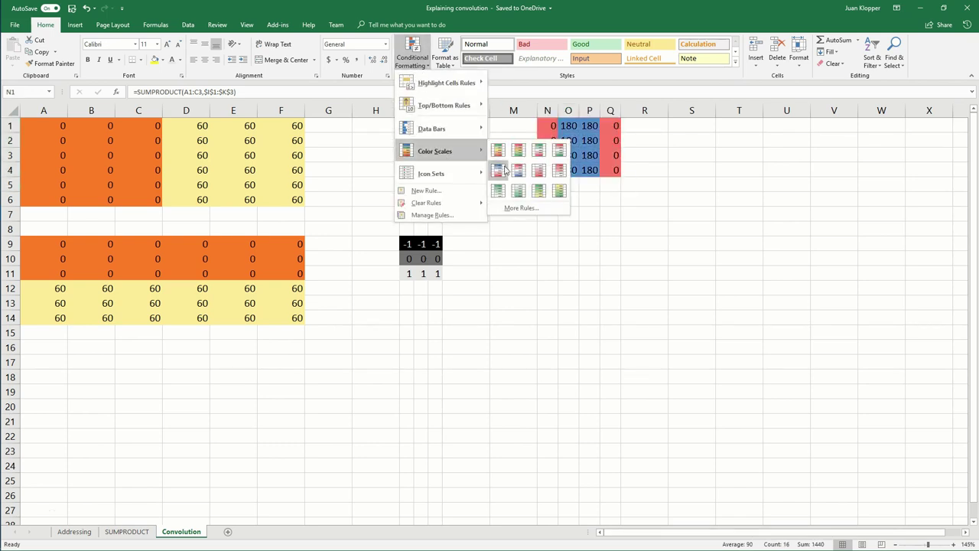
{"action": "left_click", "coordinate": [513, 209]}
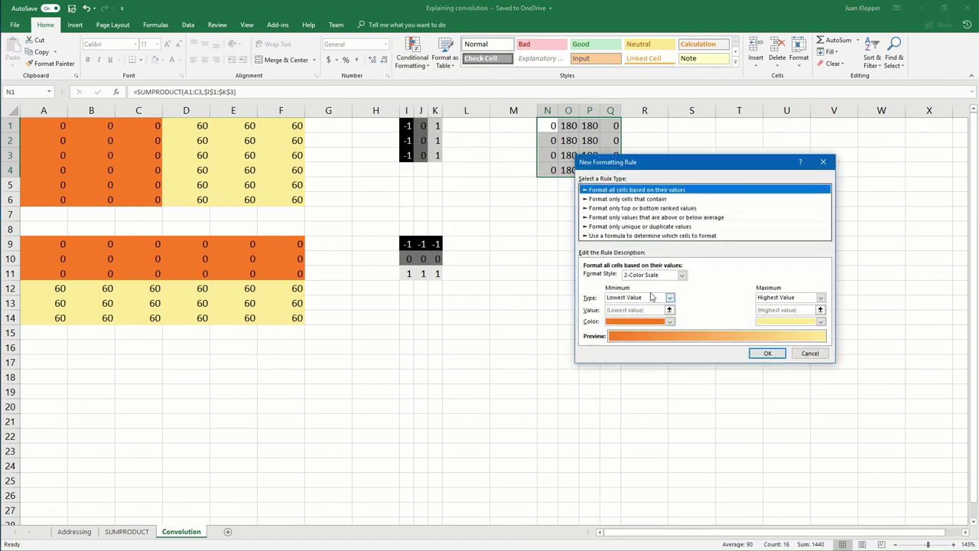
{"action": "left_click", "coordinate": [671, 322]}
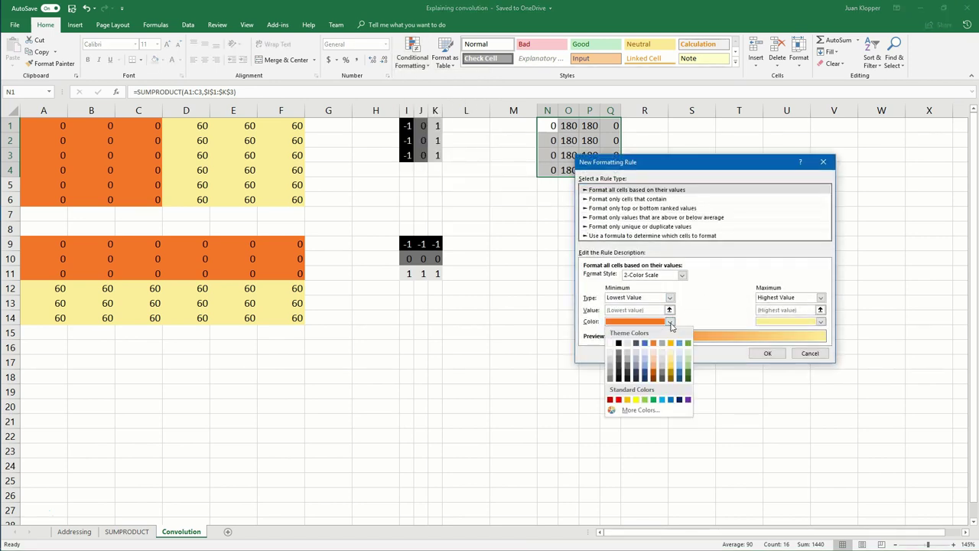
{"action": "left_click", "coordinate": [619, 357]}
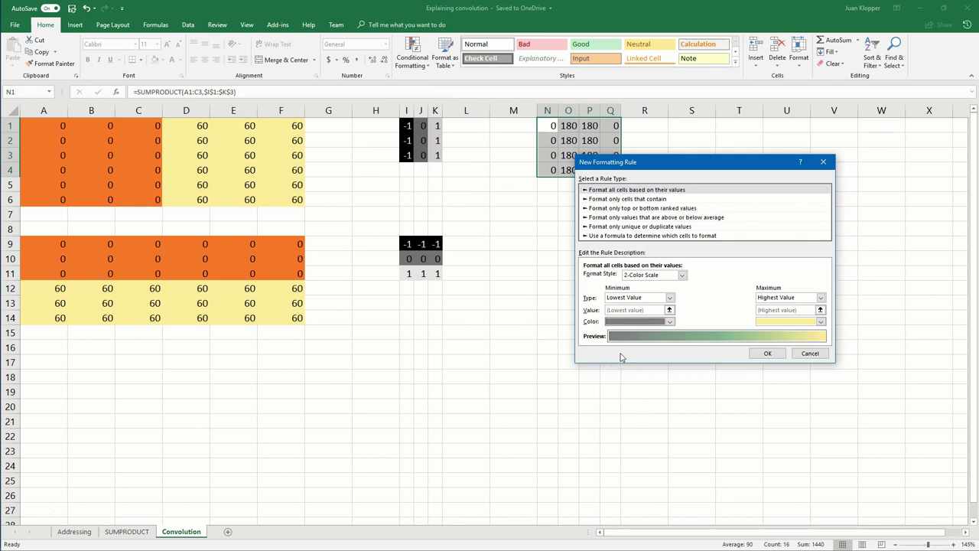
{"action": "left_click", "coordinate": [821, 325]}
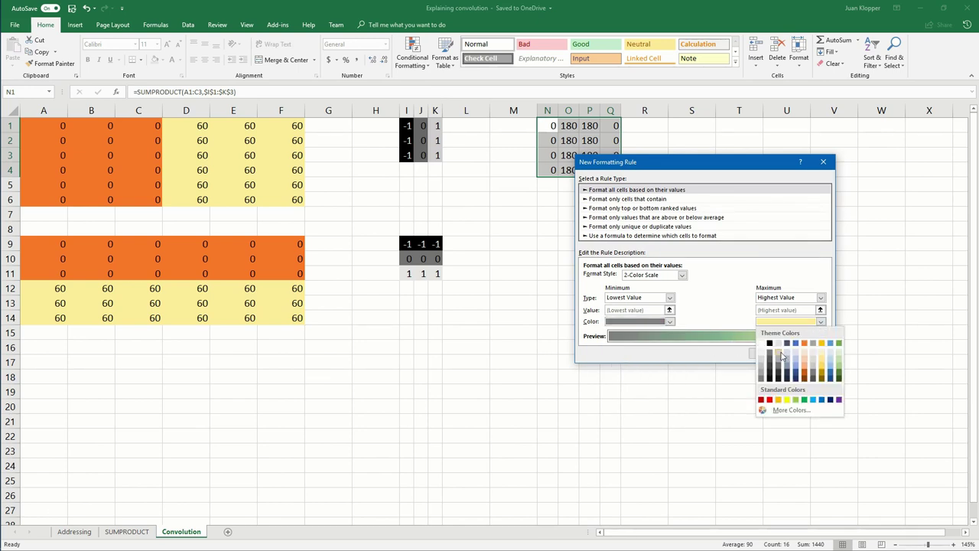
{"action": "left_click", "coordinate": [770, 357]}
{"action": "left_click", "coordinate": [777, 352]}
{"action": "left_click", "coordinate": [644, 241]}
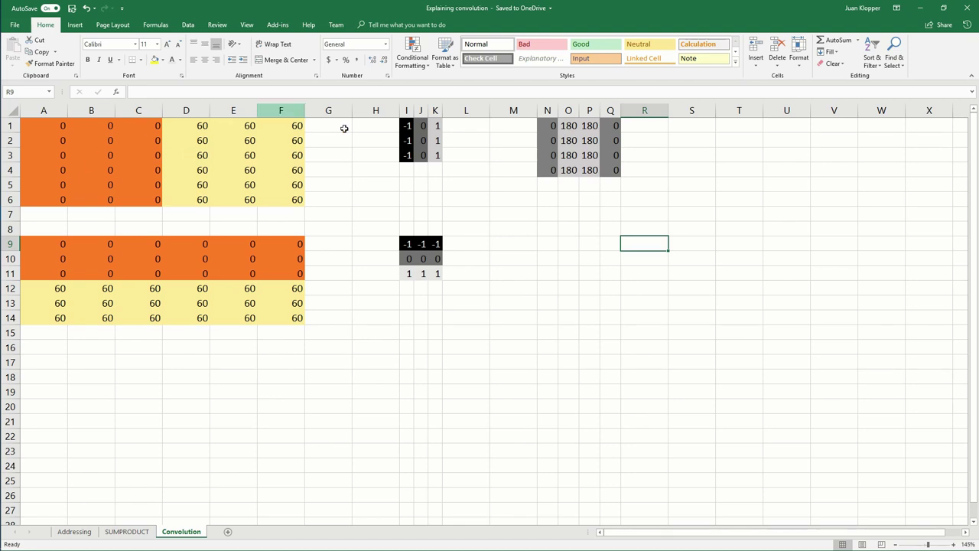
Step: Examine the filter values in I1:K3 against the SUMPRODUCT formula in output cell O2
{"action": "left_click_drag", "start_coordinate": [436, 125], "coordinate": [406, 155]}
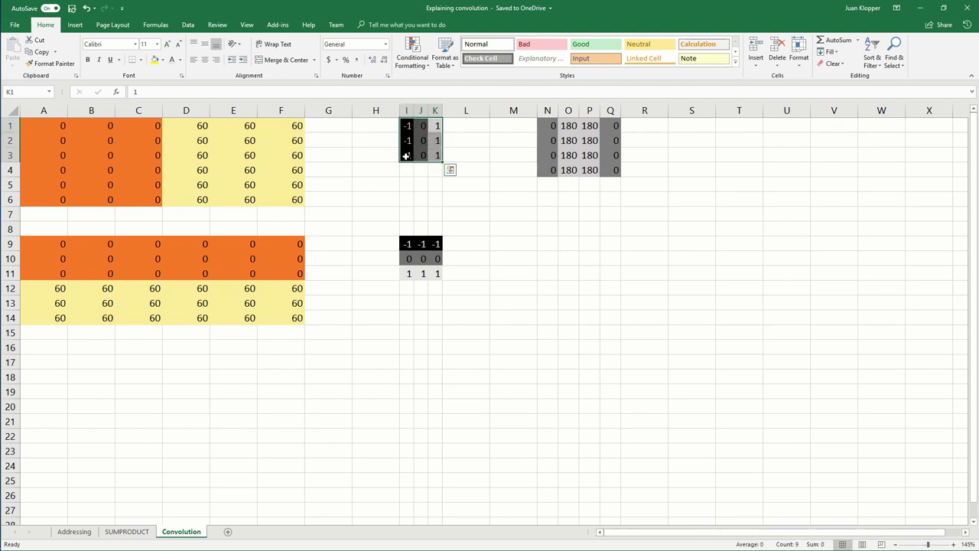
{"action": "left_click", "coordinate": [571, 137]}
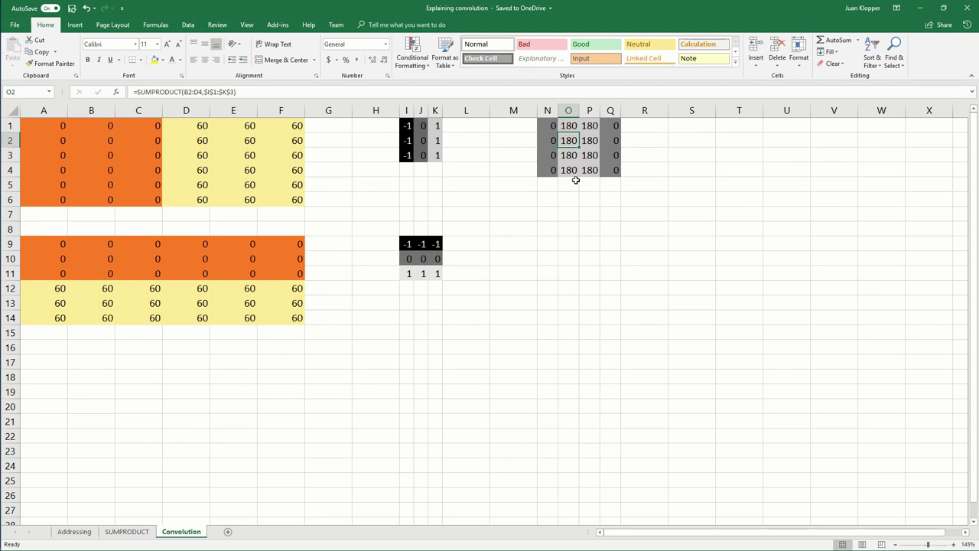
{"action": "left_click", "coordinate": [407, 125]}
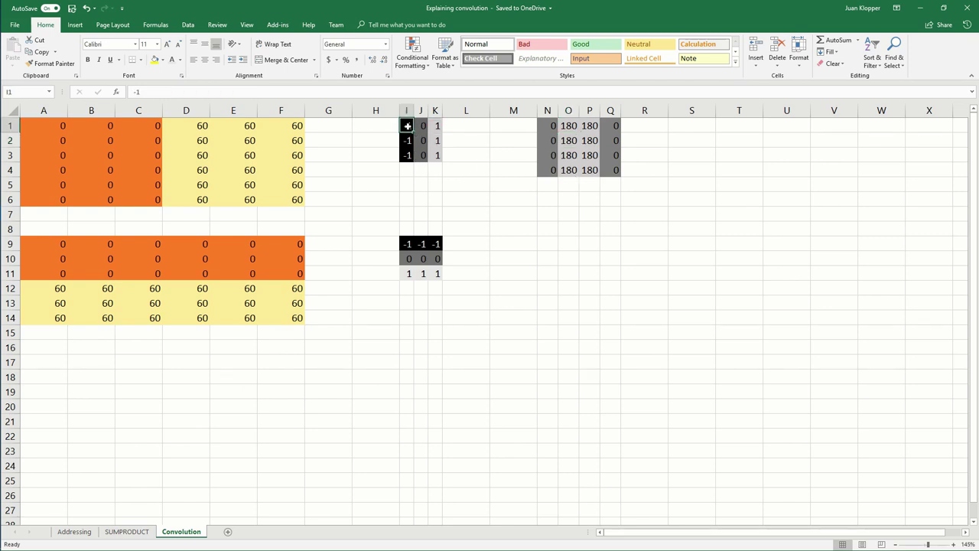
{"action": "left_click_drag", "start_coordinate": [409, 126], "coordinate": [434, 151]}
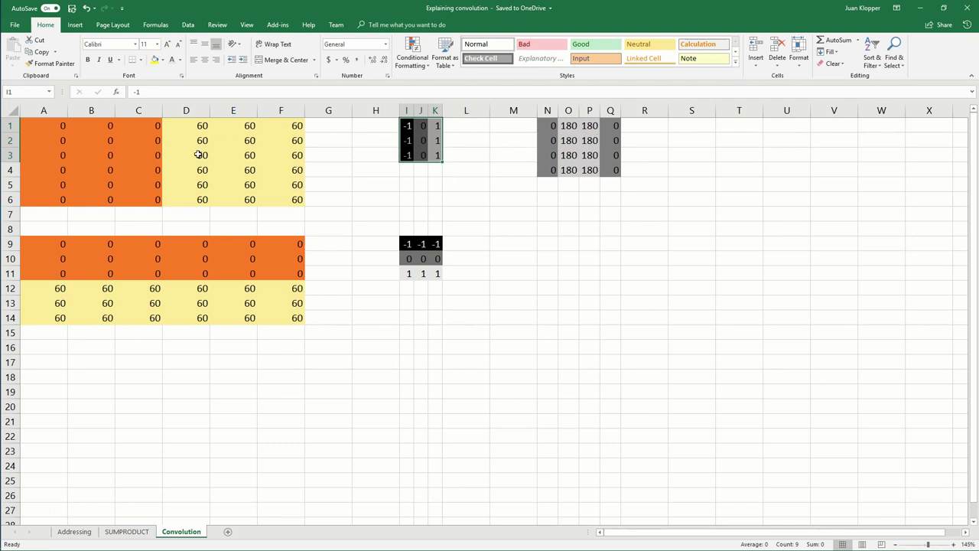
{"action": "left_click", "coordinate": [409, 141]}
{"action": "left_click", "coordinate": [422, 140]}
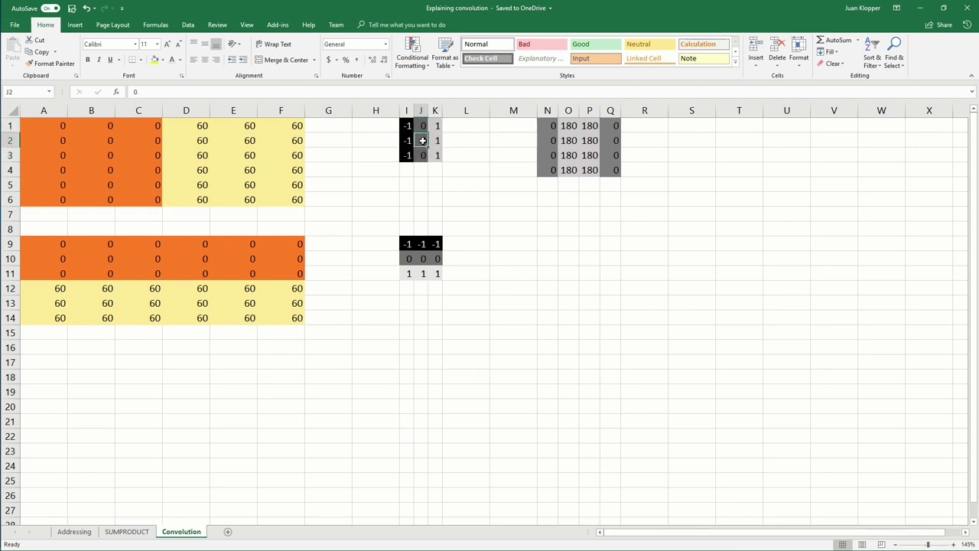
Step: Examine how the filter I1:K3 lines up with 3×3 blocks of the upper grid A1:F6 and with the formula in O3
{"action": "left_click", "coordinate": [438, 141]}
{"action": "left_click_drag", "start_coordinate": [407, 127], "coordinate": [435, 152]}
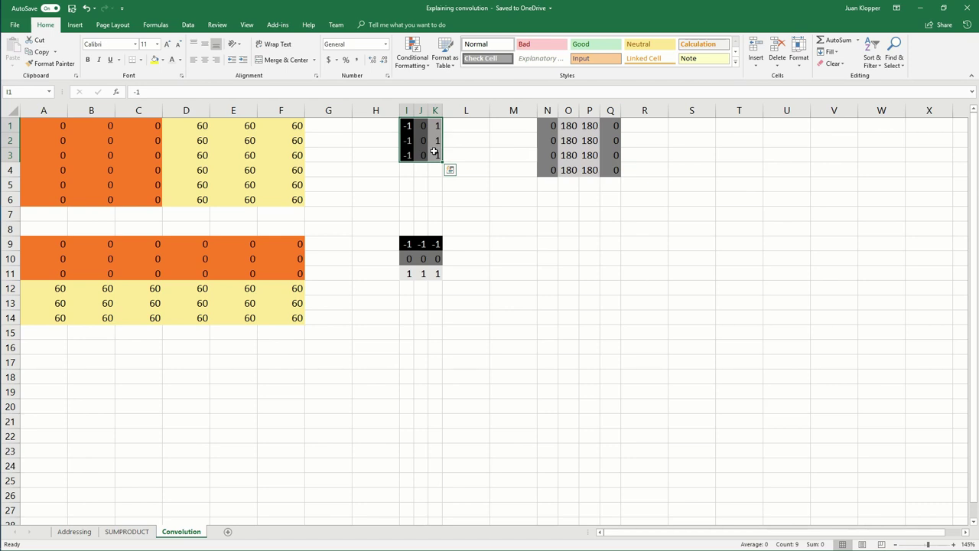
{"action": "left_click", "coordinate": [564, 154]}
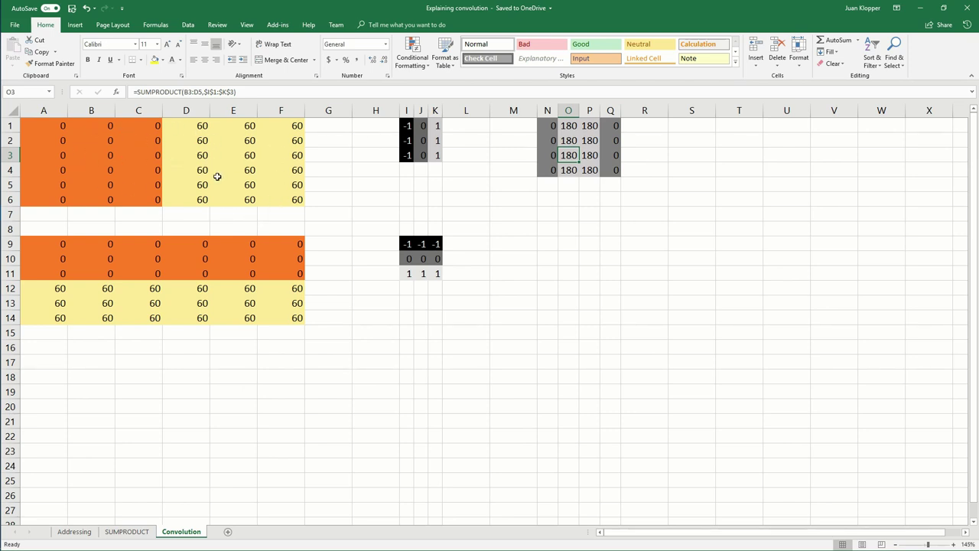
{"action": "left_click_drag", "start_coordinate": [61, 129], "coordinate": [107, 152]}
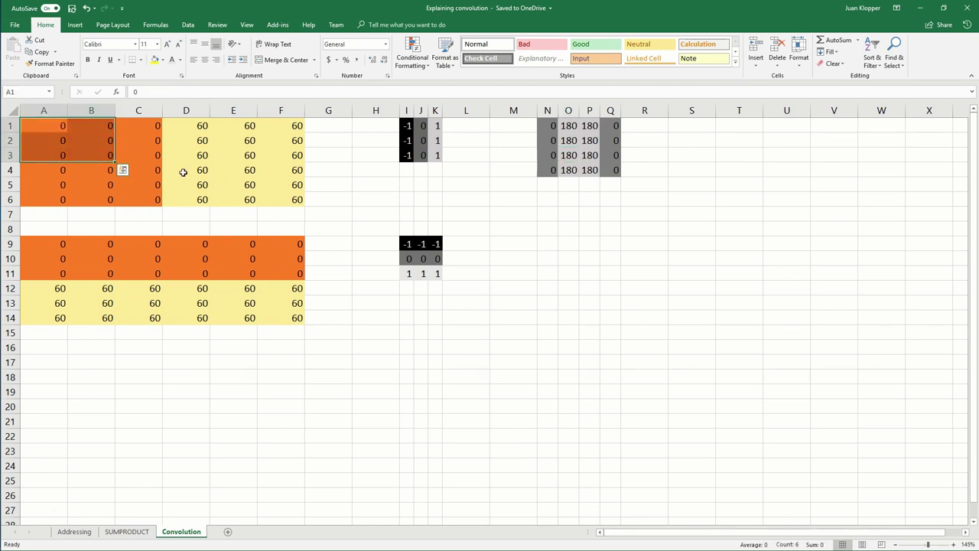
{"action": "left_click_drag", "start_coordinate": [195, 173], "coordinate": [105, 199]}
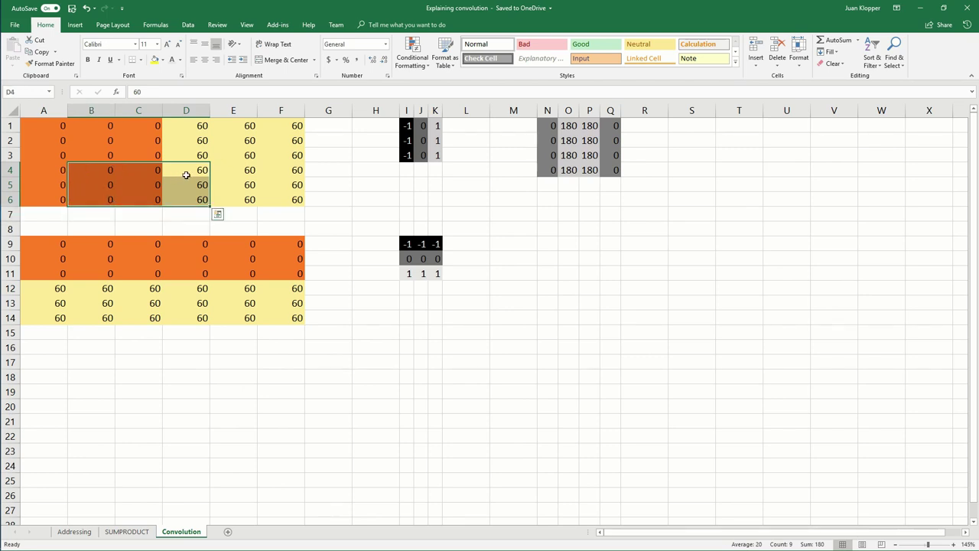
{"action": "left_click", "coordinate": [221, 157]}
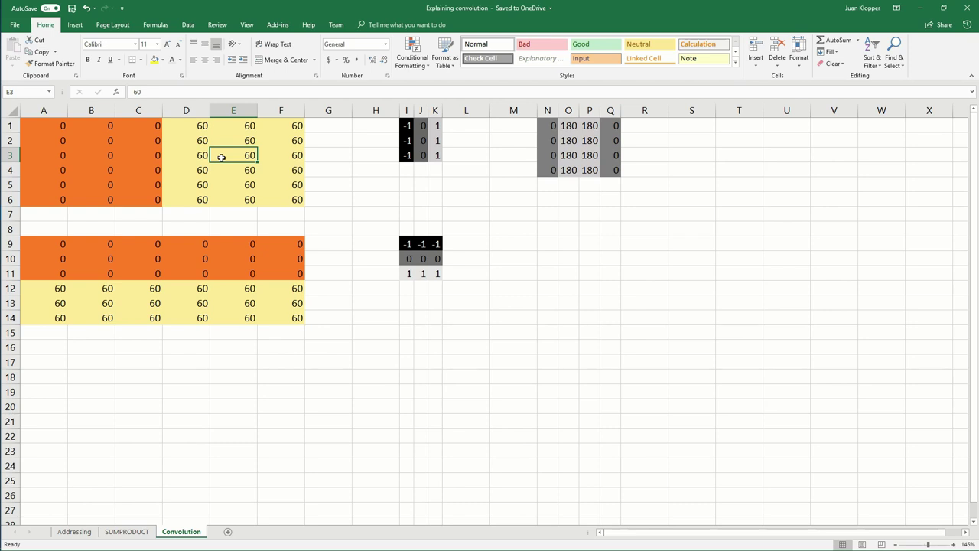
{"action": "left_click", "coordinate": [406, 127]}
{"action": "left_click_drag", "start_coordinate": [406, 127], "coordinate": [433, 156]}
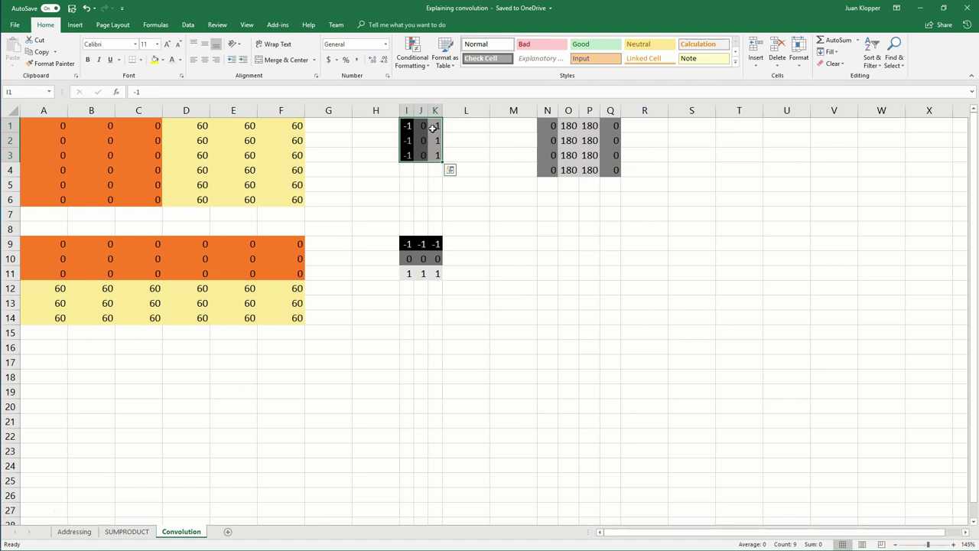
{"action": "left_click", "coordinate": [421, 185]}
{"action": "left_click_drag", "start_coordinate": [407, 128], "coordinate": [441, 156]}
Step: Enter =SUMPRODUCT(A9:C11,$I$9:$K$11) in cell N9 and fill the formula across the range N9:Q12
{"action": "left_click", "coordinate": [510, 242]}
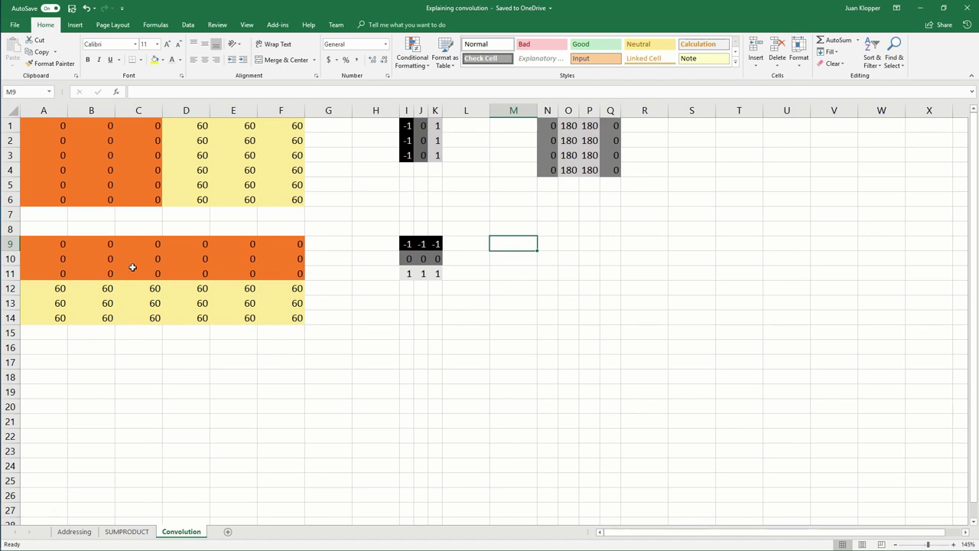
{"action": "left_click", "coordinate": [545, 243]}
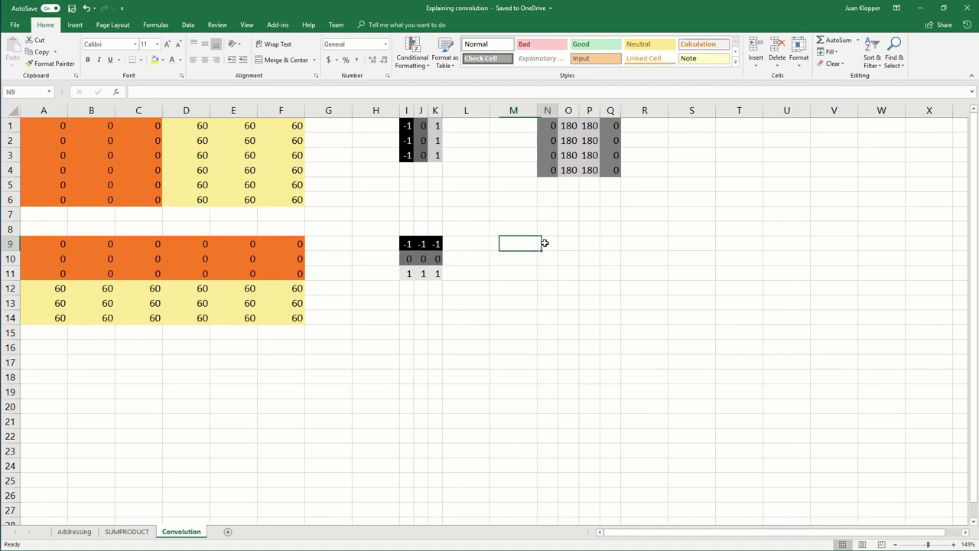
{"action": "type", "text": "=SUMP"}
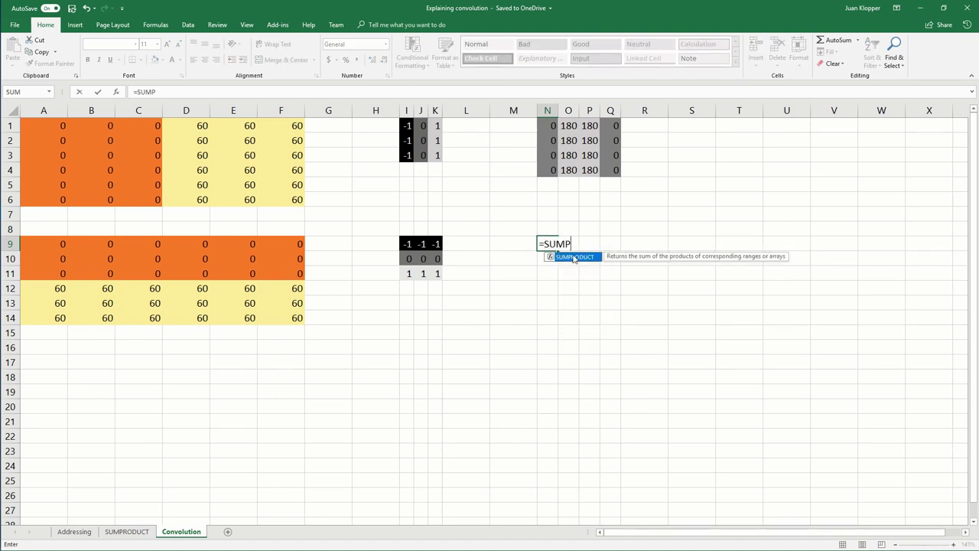
{"action": "double_click", "coordinate": [574, 257]}
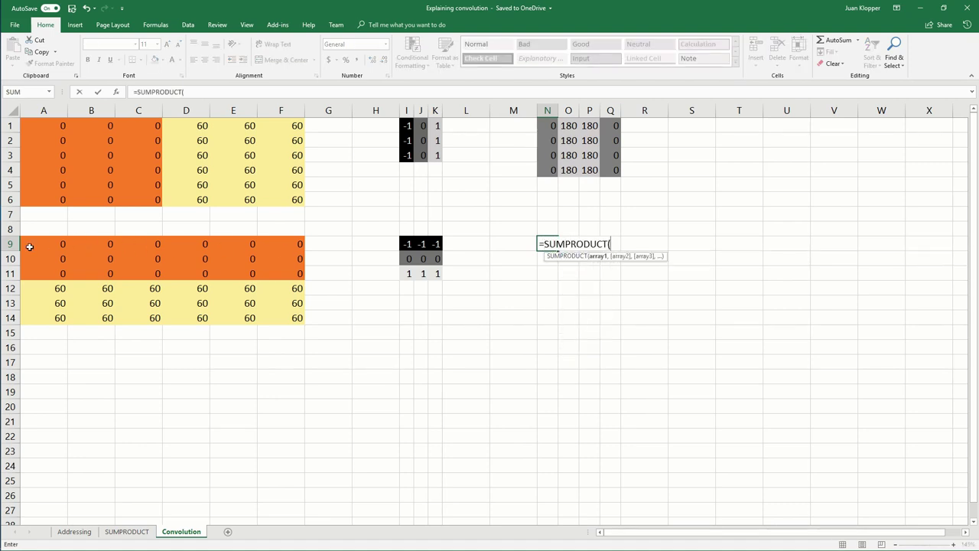
{"action": "left_click_drag", "start_coordinate": [32, 244], "coordinate": [95, 272]}
{"action": "left_click_drag", "start_coordinate": [133, 272], "coordinate": [133, 271]}
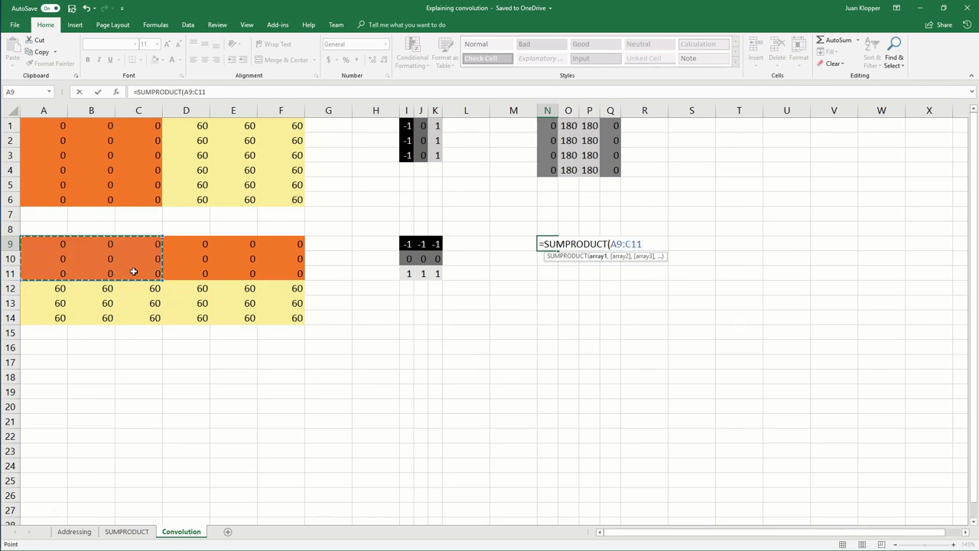
{"action": "type", "text": ","}
{"action": "left_click_drag", "start_coordinate": [406, 243], "coordinate": [435, 273]}
{"action": "key", "text": "F4"}
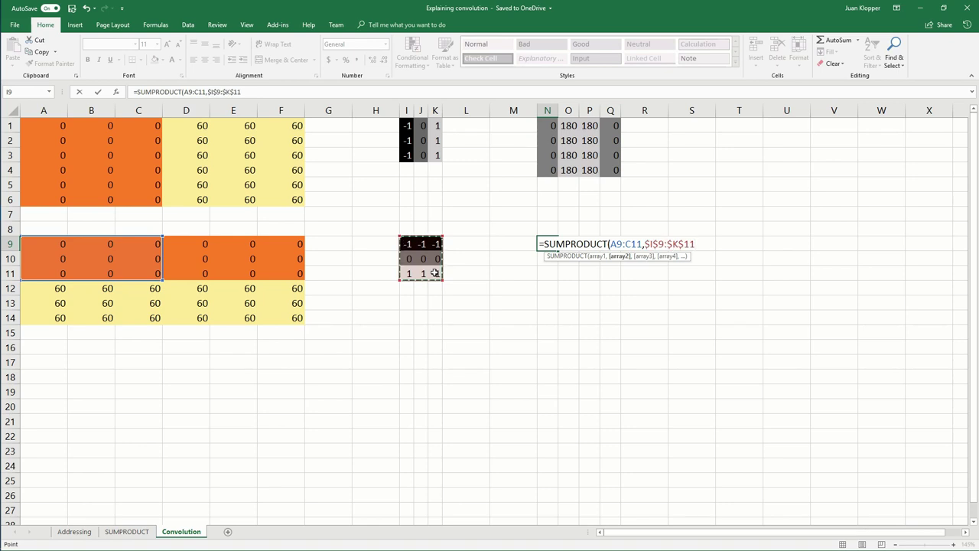
{"action": "type", "text": ")"}
{"action": "key", "text": "Return"}
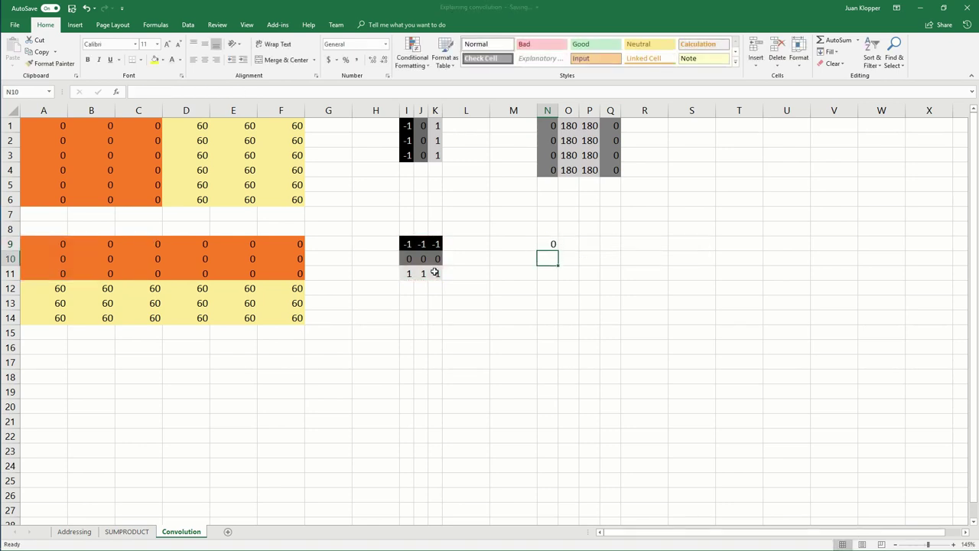
{"action": "left_click", "coordinate": [542, 245]}
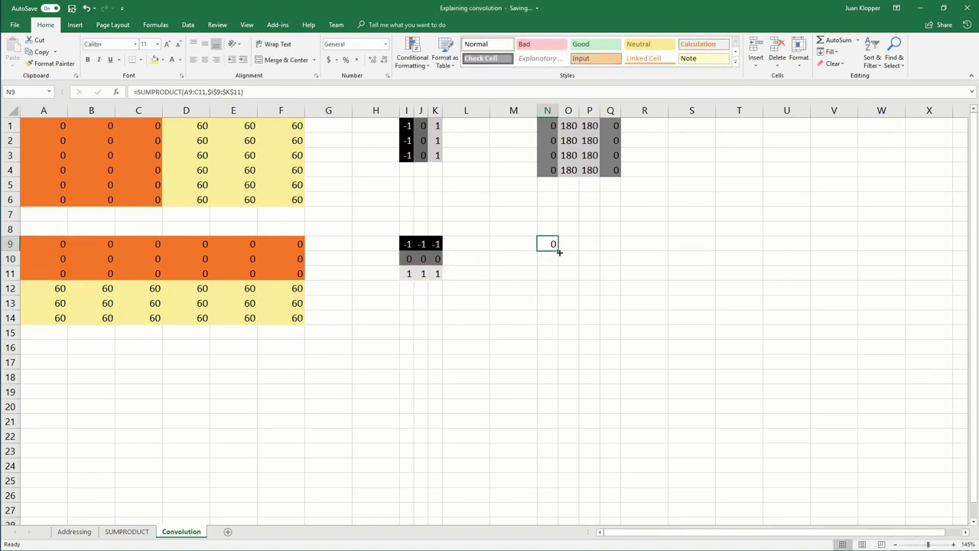
{"action": "left_click_drag", "start_coordinate": [558, 250], "coordinate": [622, 296]}
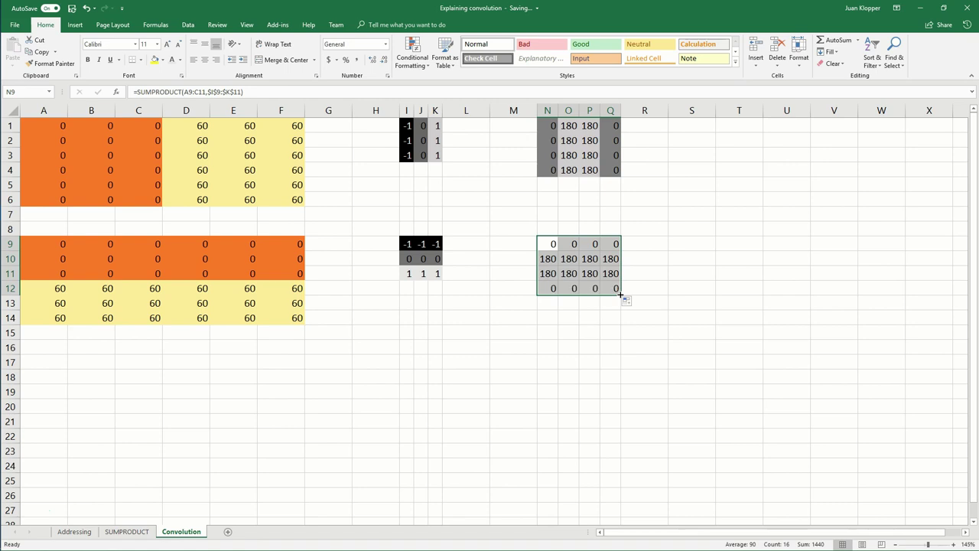
Step: Apply a custom 2-Color Scale rule to N9:Q12 with black for the lowest value and light gray for the highest
{"action": "left_click", "coordinate": [413, 52]}
{"action": "mouse_move", "coordinate": [435, 153]}
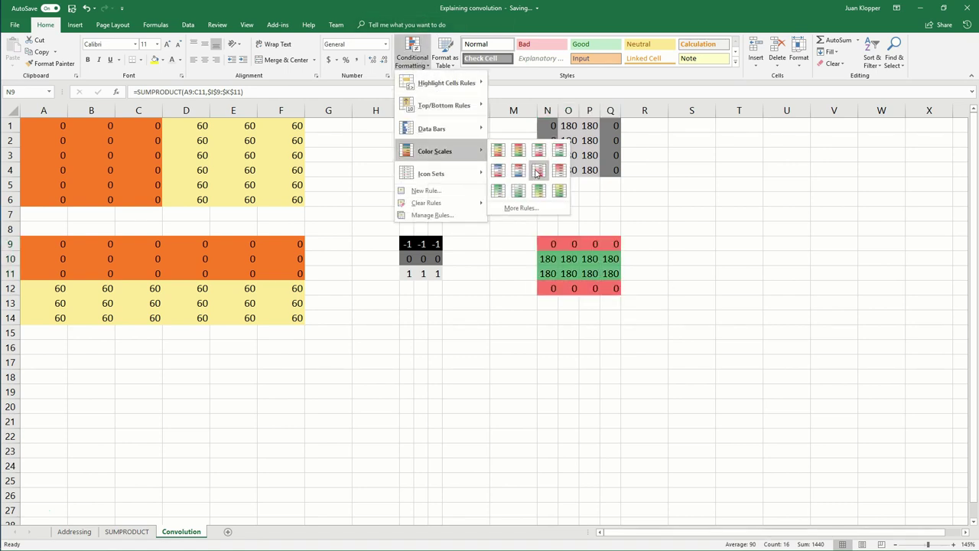
{"action": "left_click", "coordinate": [524, 212]}
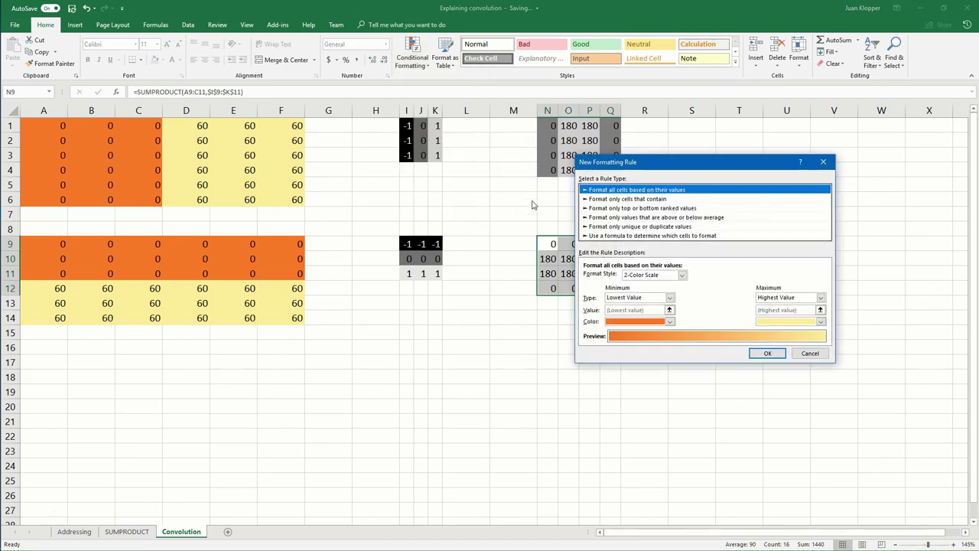
{"action": "left_click", "coordinate": [642, 323]}
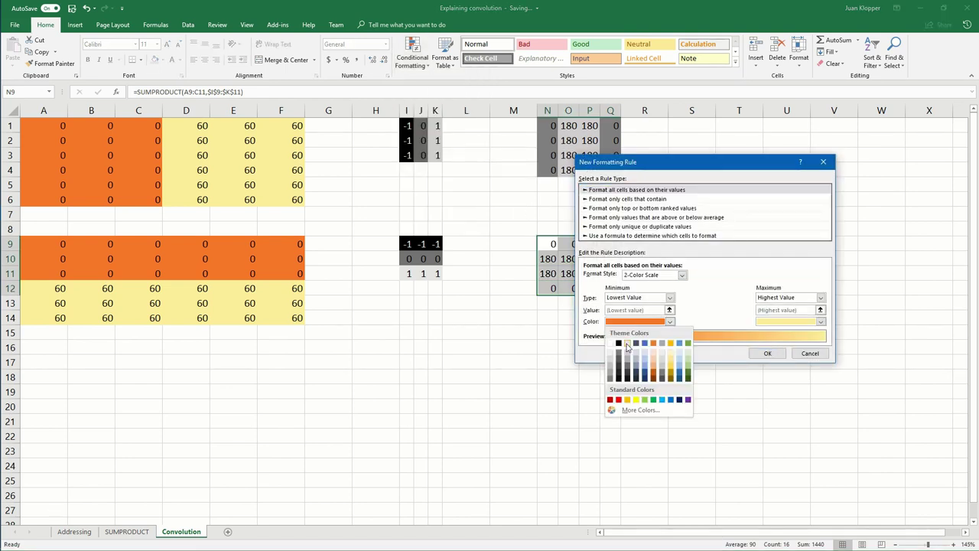
{"action": "left_click", "coordinate": [623, 346]}
{"action": "left_click", "coordinate": [803, 323]}
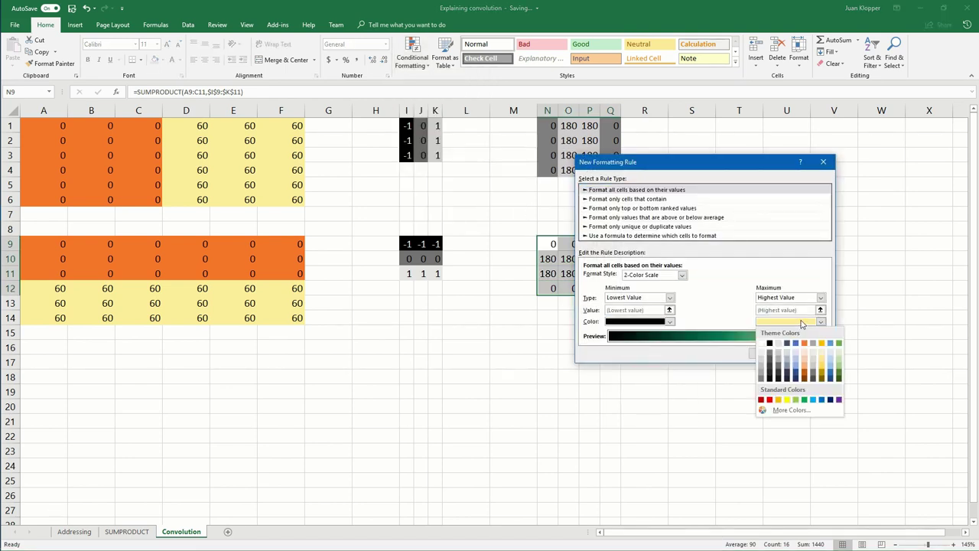
{"action": "left_click", "coordinate": [779, 344]}
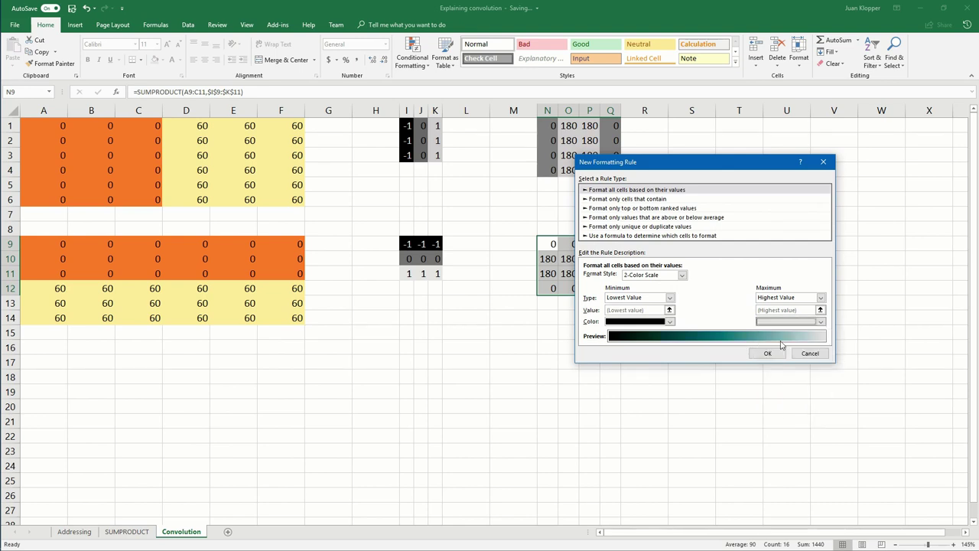
{"action": "left_click", "coordinate": [766, 354]}
{"action": "left_click_drag", "start_coordinate": [664, 337], "coordinate": [671, 342]}
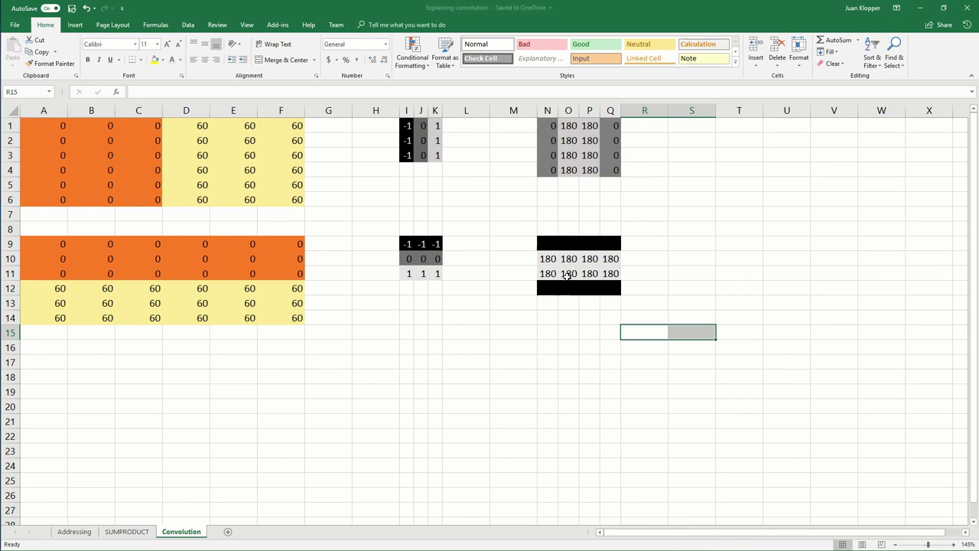
Step: Change the font color to white in the black output rows N9:Q9 and N12:Q12
{"action": "left_click", "coordinate": [564, 273]}
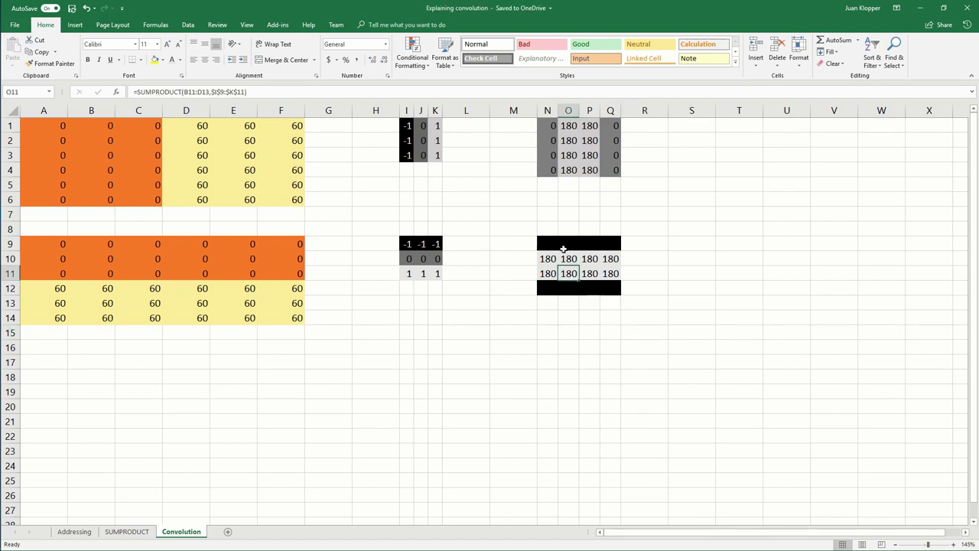
{"action": "left_click_drag", "start_coordinate": [544, 244], "coordinate": [610, 242]}
{"action": "left_click", "coordinate": [172, 59]}
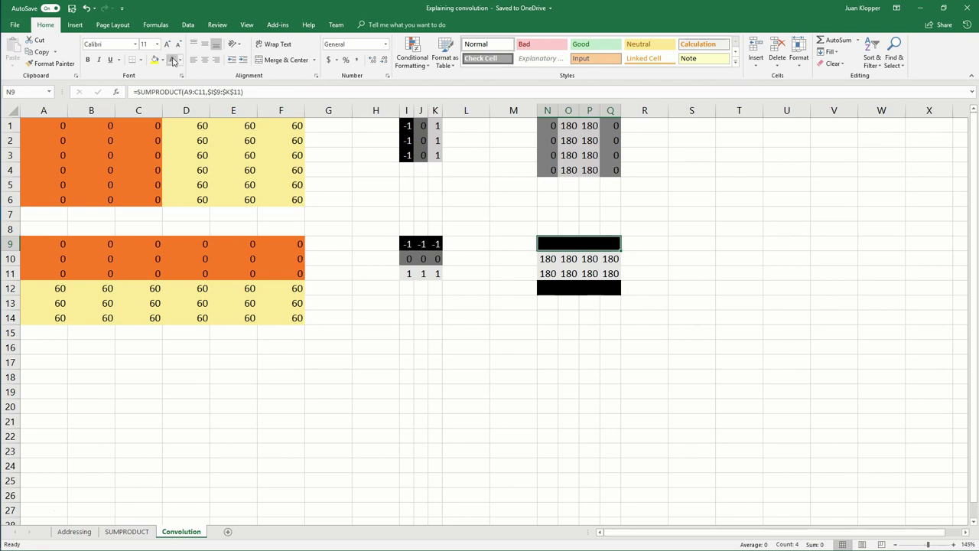
{"action": "left_click_drag", "start_coordinate": [554, 287], "coordinate": [605, 288]}
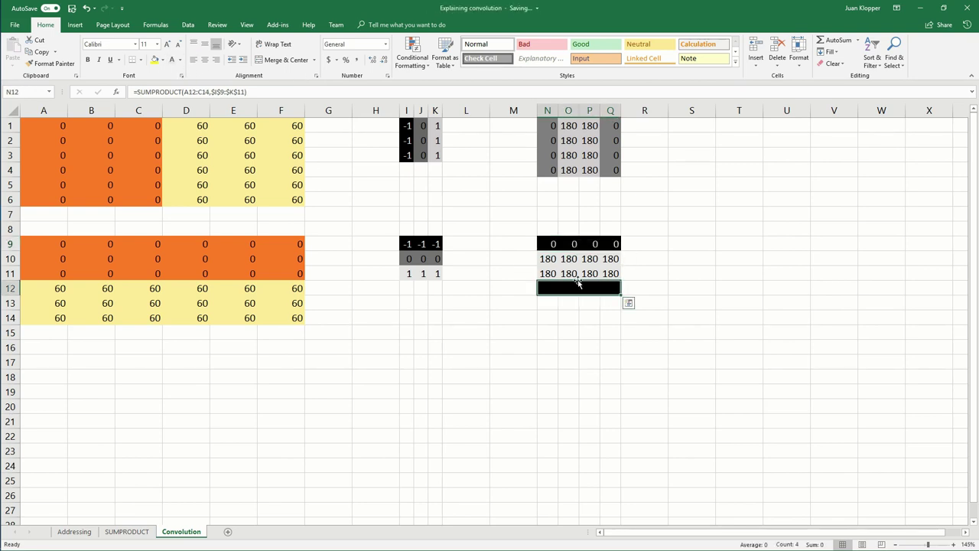
{"action": "left_click", "coordinate": [171, 59]}
{"action": "left_click_drag", "start_coordinate": [426, 311], "coordinate": [436, 302]}
{"action": "left_click", "coordinate": [487, 334]}
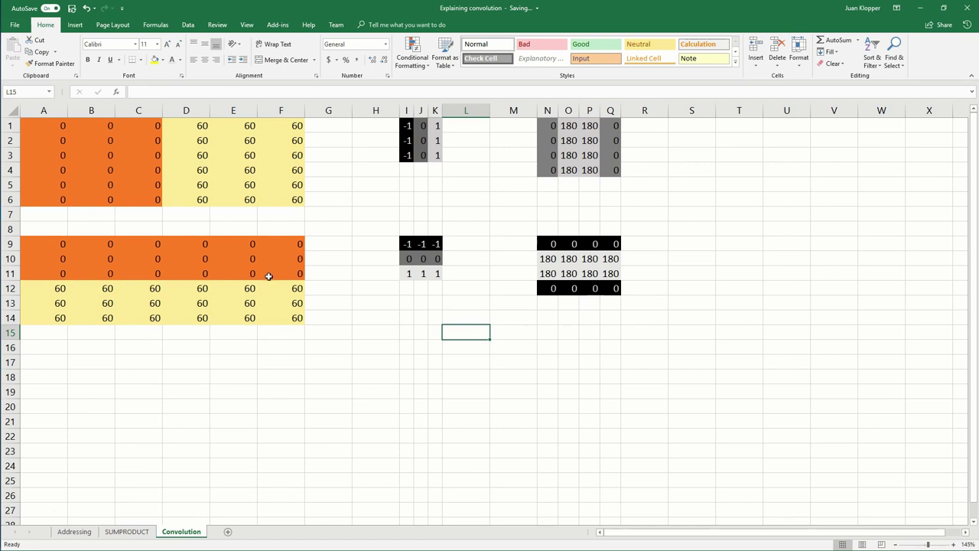
Step: Examine the filter I9:K11 against 3×3 blocks of the lower grid A9:F14, declining to replace any existing cell data
{"action": "left_click_drag", "start_coordinate": [406, 242], "coordinate": [438, 272]}
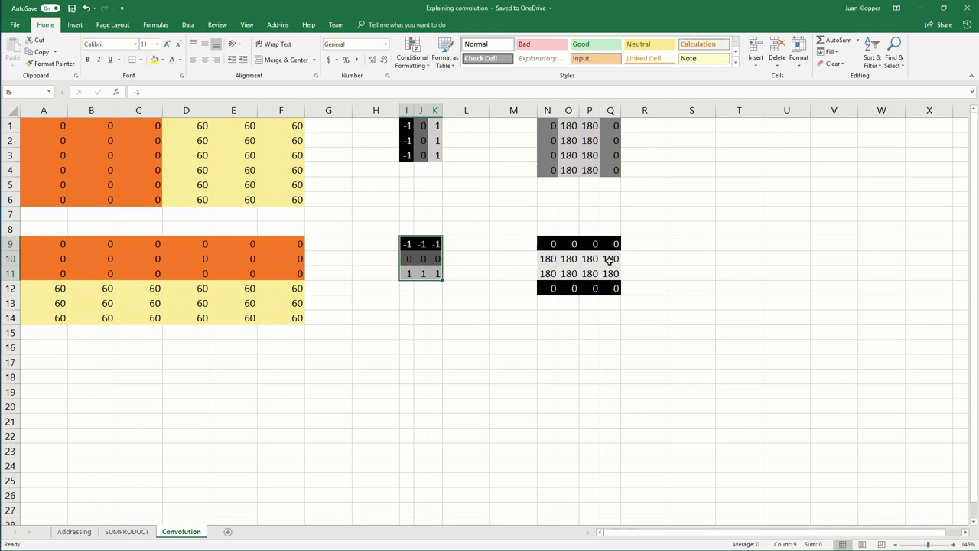
{"action": "left_click", "coordinate": [648, 287]}
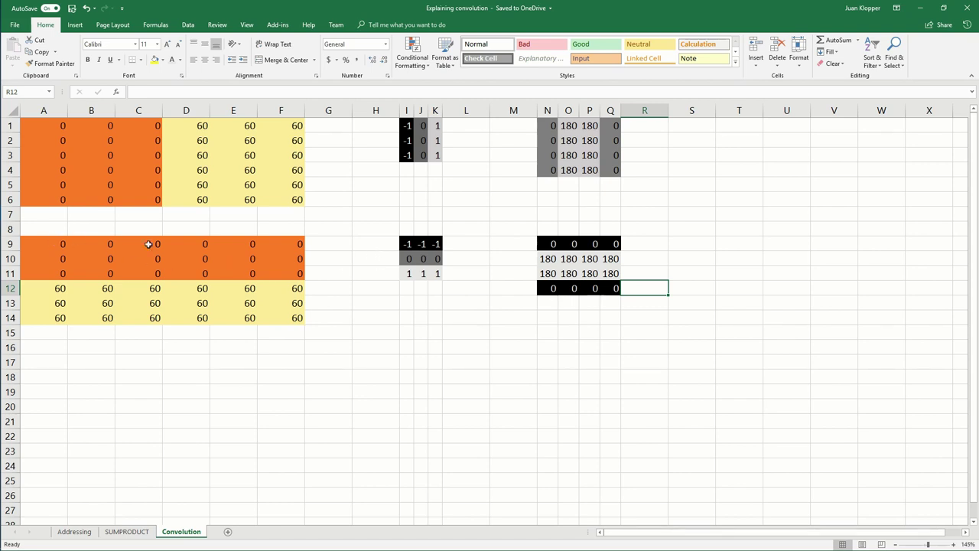
{"action": "left_click_drag", "start_coordinate": [62, 243], "coordinate": [179, 273]}
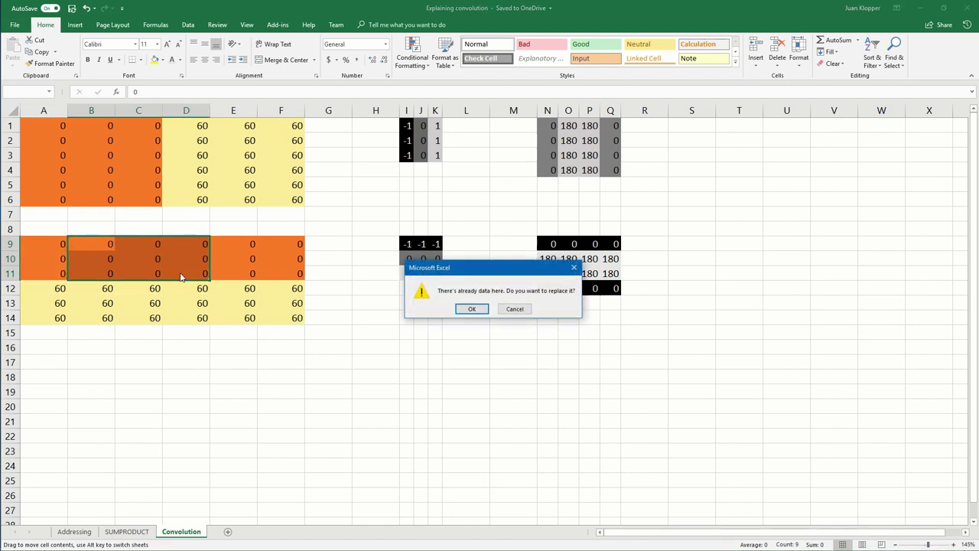
{"action": "left_click", "coordinate": [515, 309]}
{"action": "left_click_drag", "start_coordinate": [149, 282], "coordinate": [295, 287]}
{"action": "left_click", "coordinate": [517, 309]}
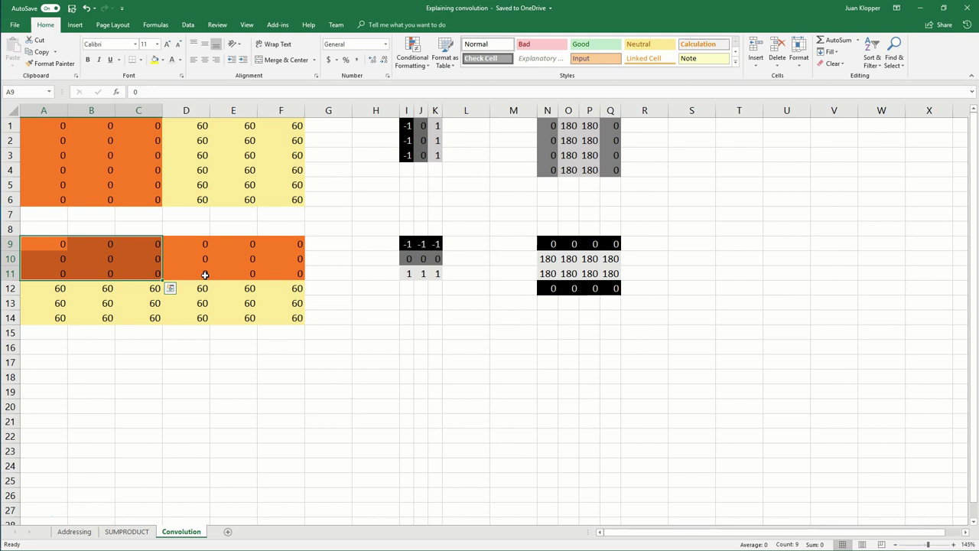
{"action": "left_click", "coordinate": [272, 329]}
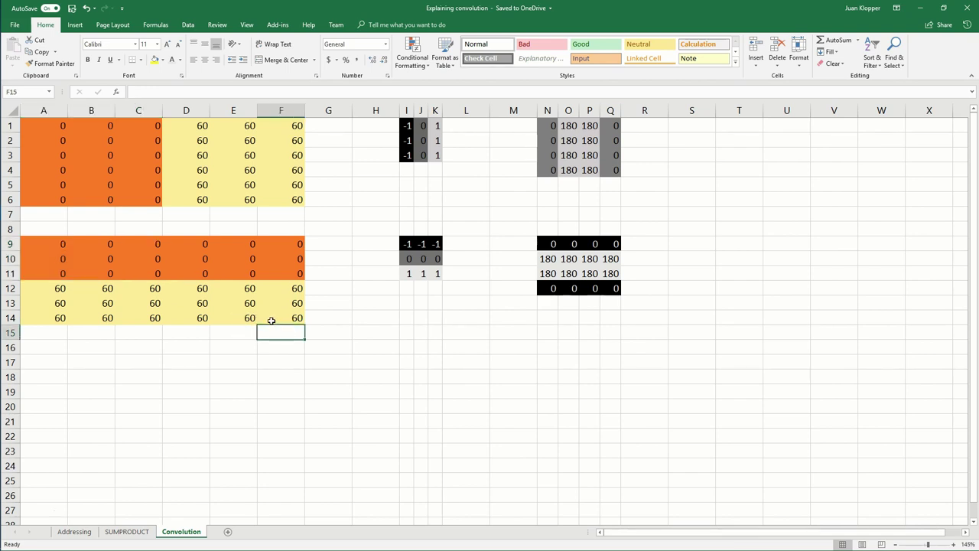